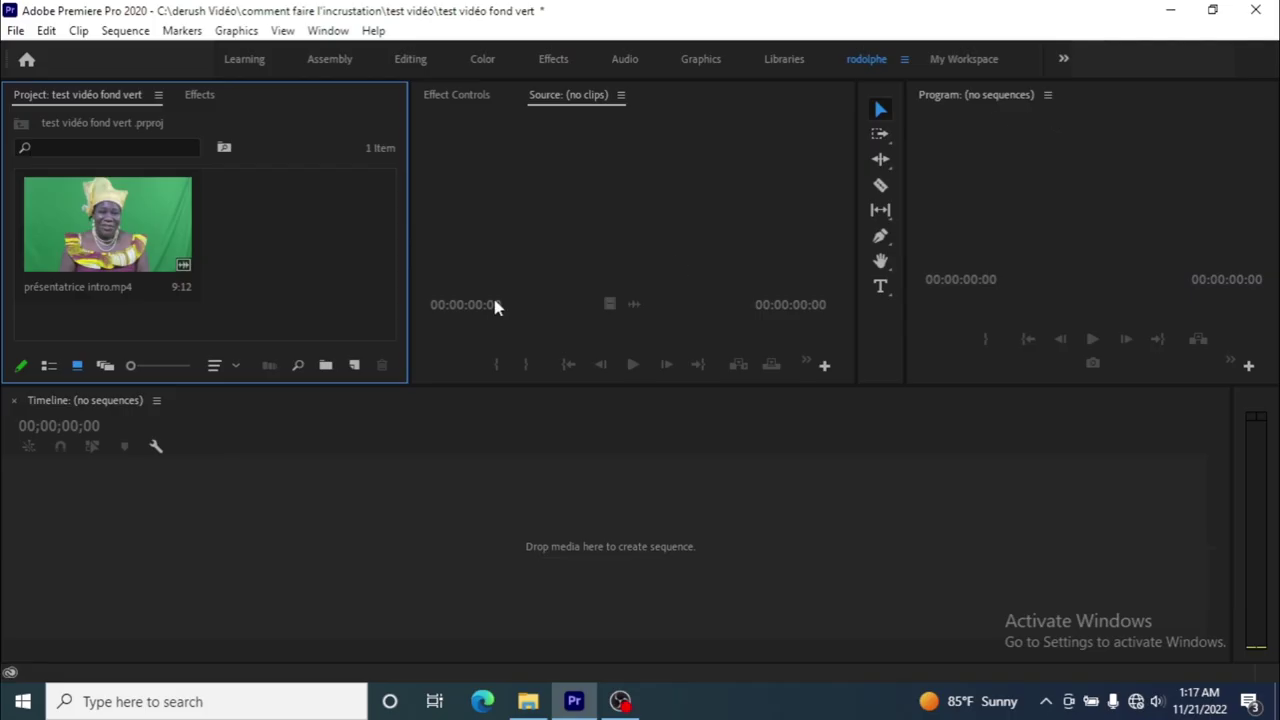
Open the 'test vidéo fond vert' project containing présentatrice intro.mp4.
left_click(566, 216)
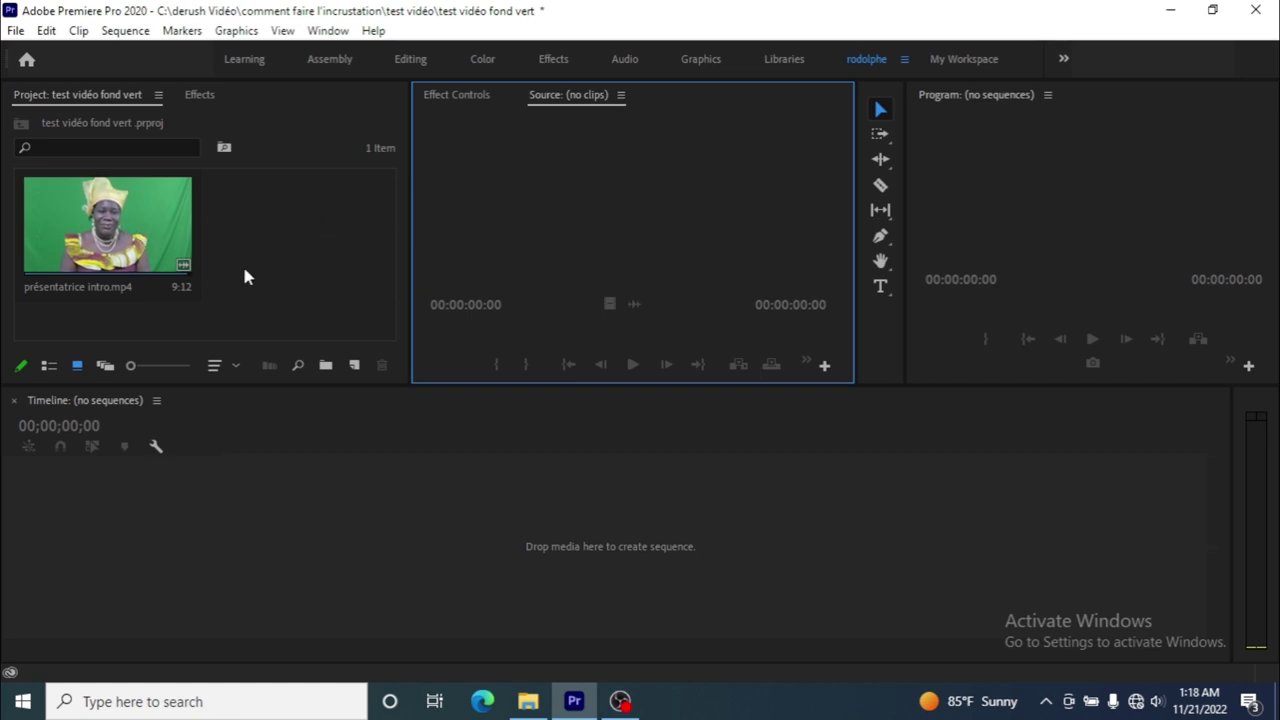
Import the tf1 news intro video into the project next to the presenter clip.
left_click(277, 250)
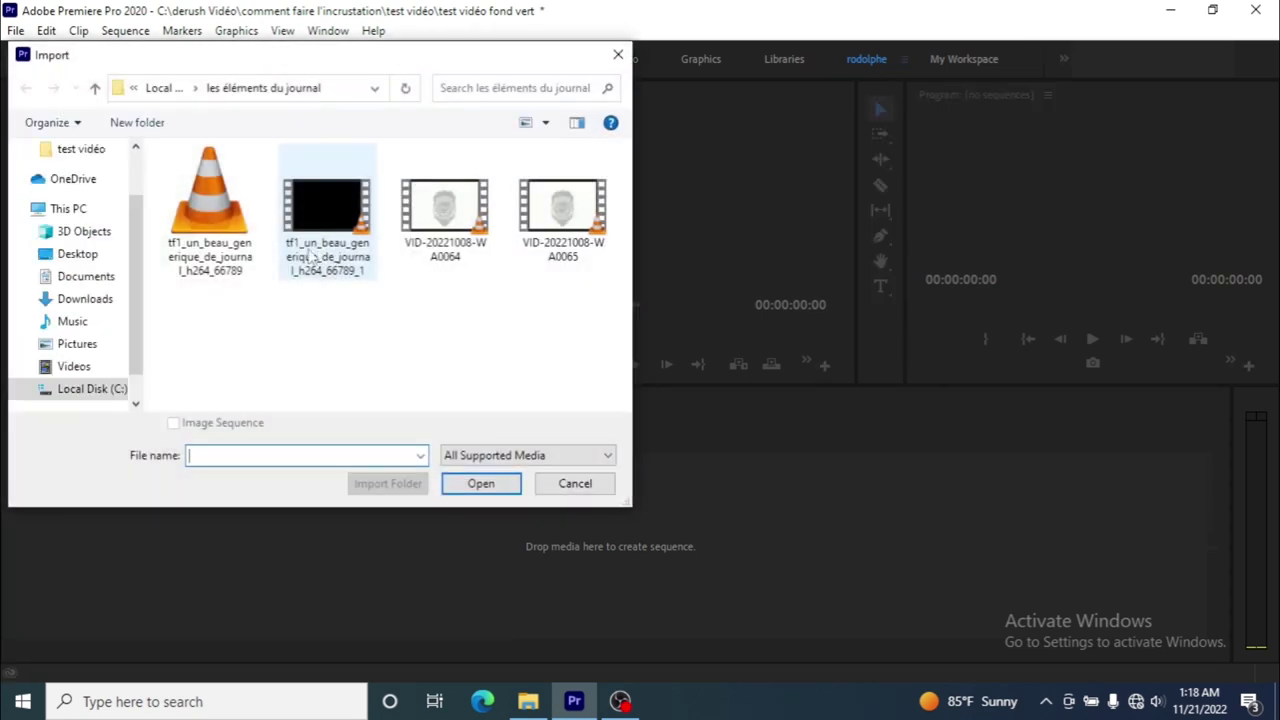
left_click(205, 246)
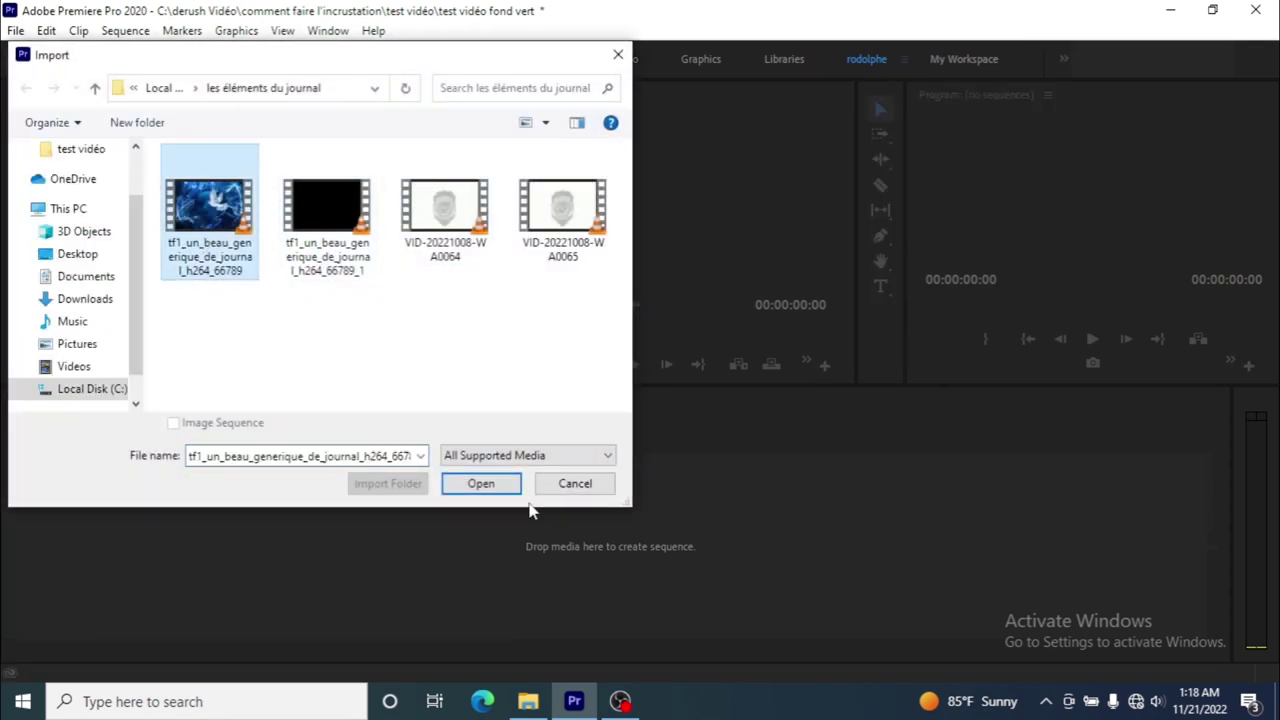
left_click(480, 484)
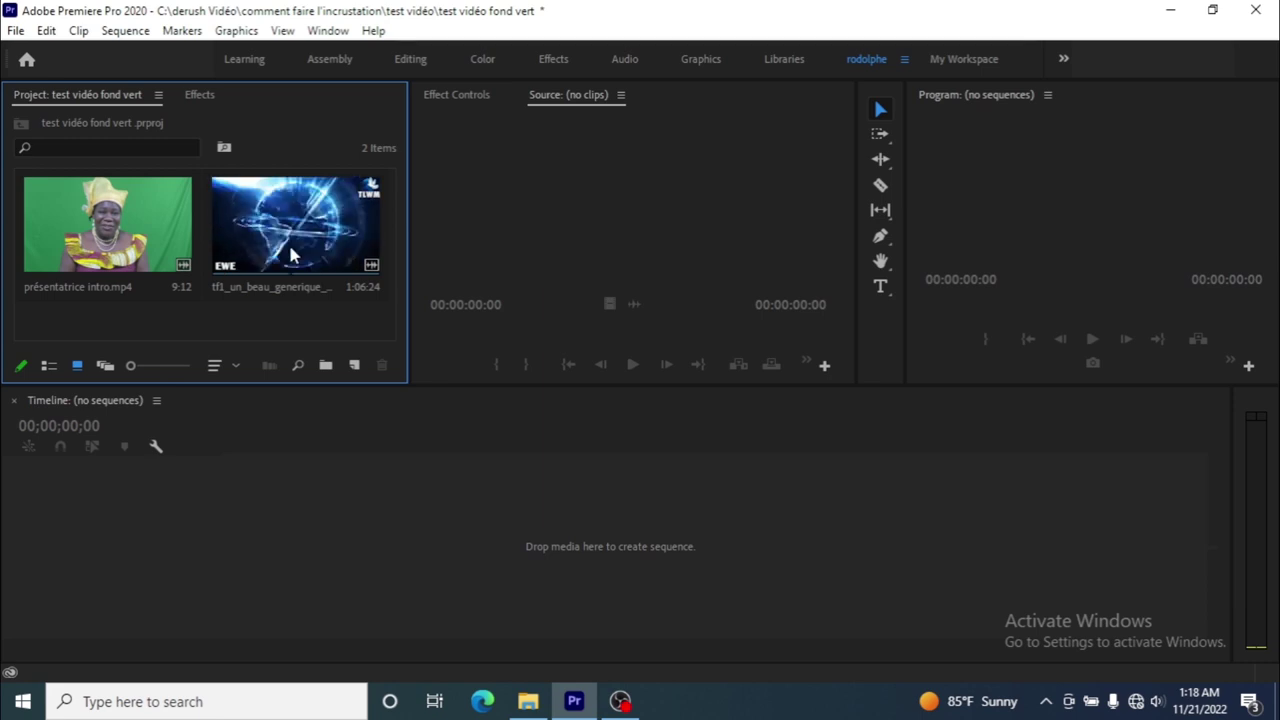
Build the 'présentatrice intro' sequence from the presenter clip and widen the Program monitor.
left_click_drag(290, 255, 225, 400)
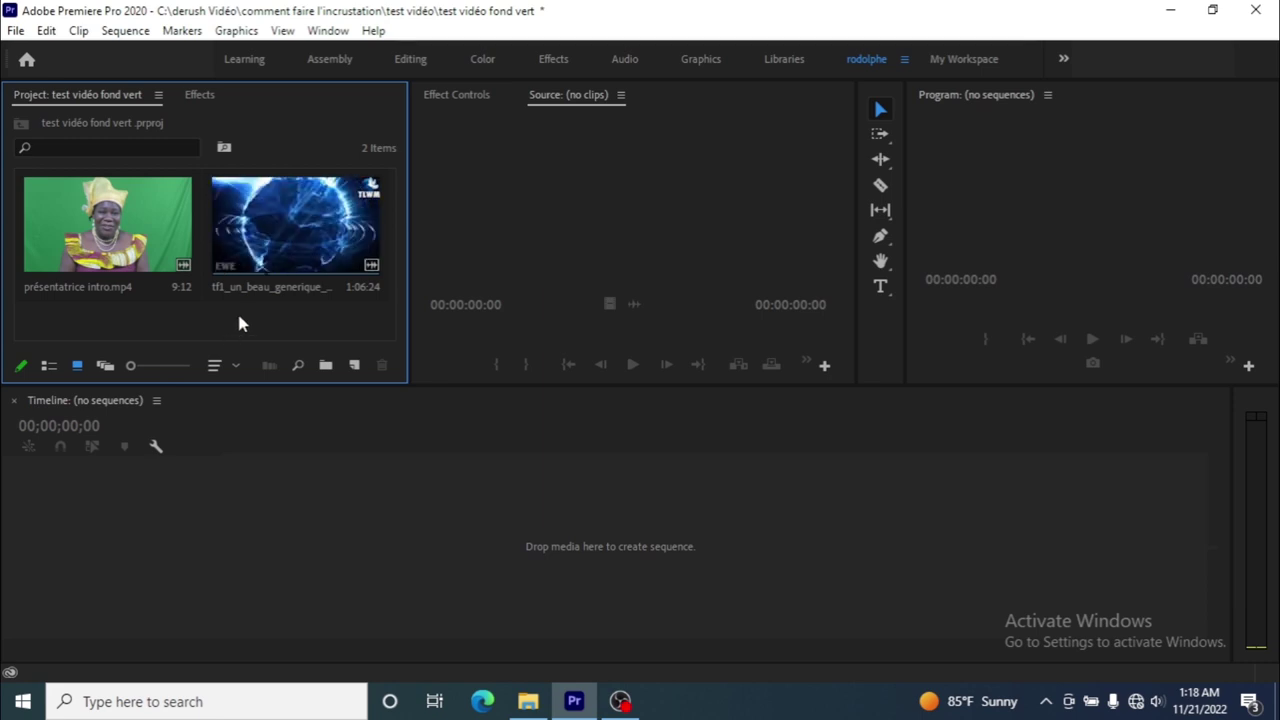
left_click_drag(130, 268, 145, 553)
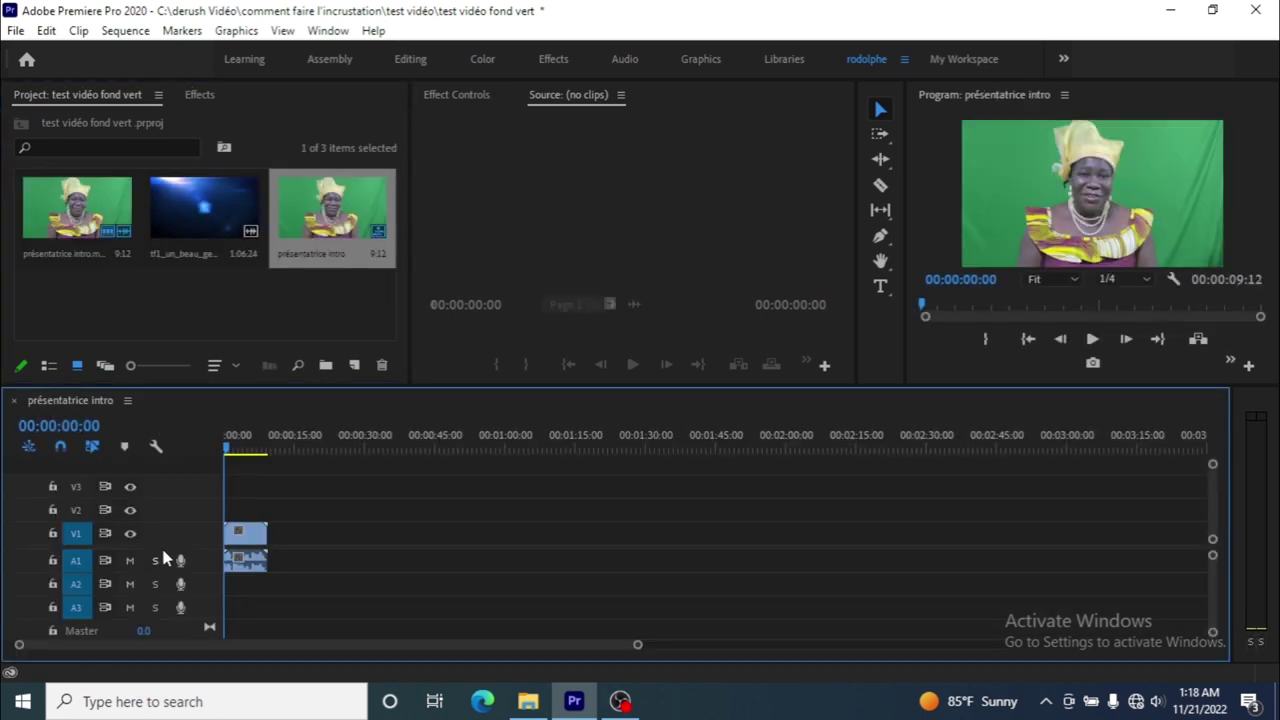
left_click_drag(637, 644, 159, 644)
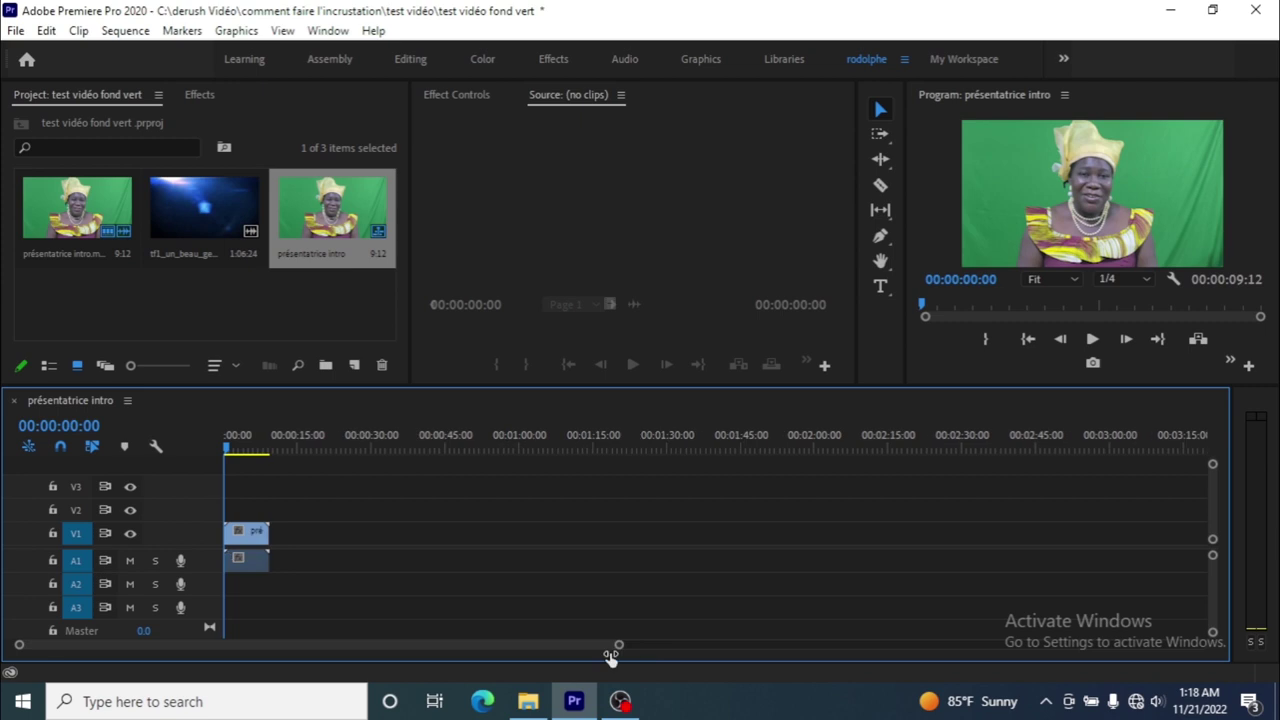
left_click(609, 450)
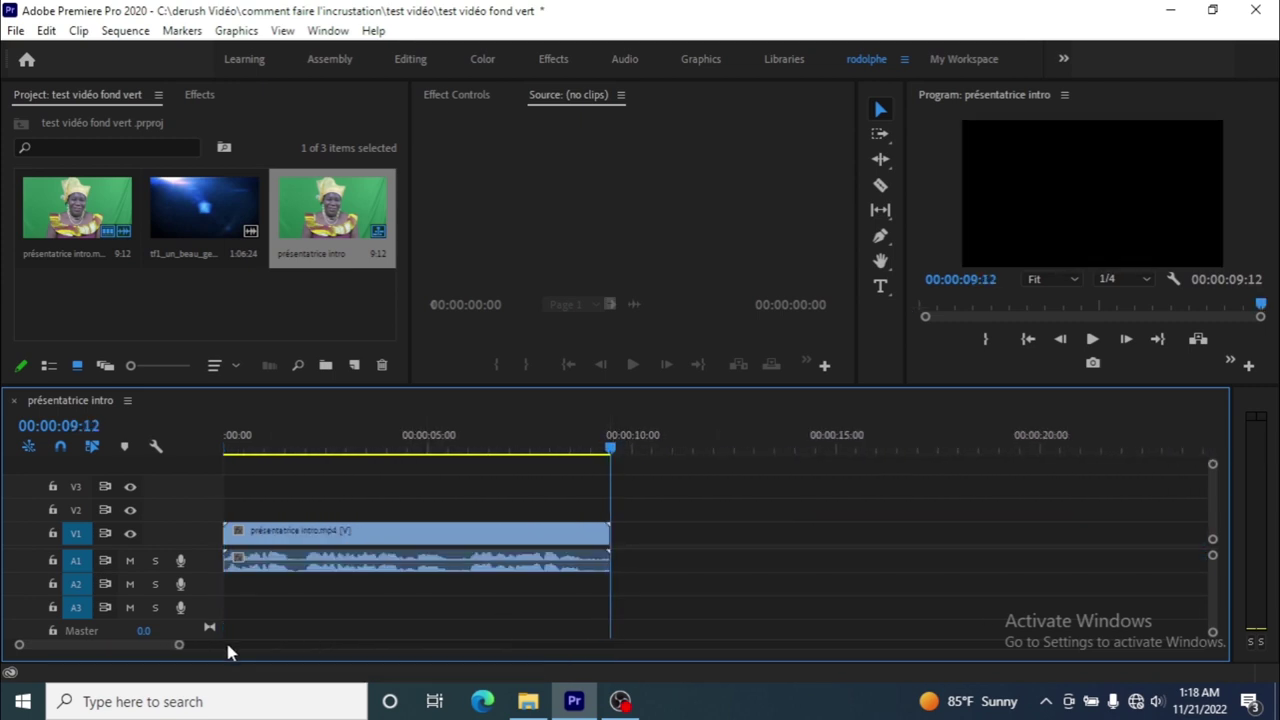
left_click_drag(180, 645, 200, 650)
left_click(1028, 339)
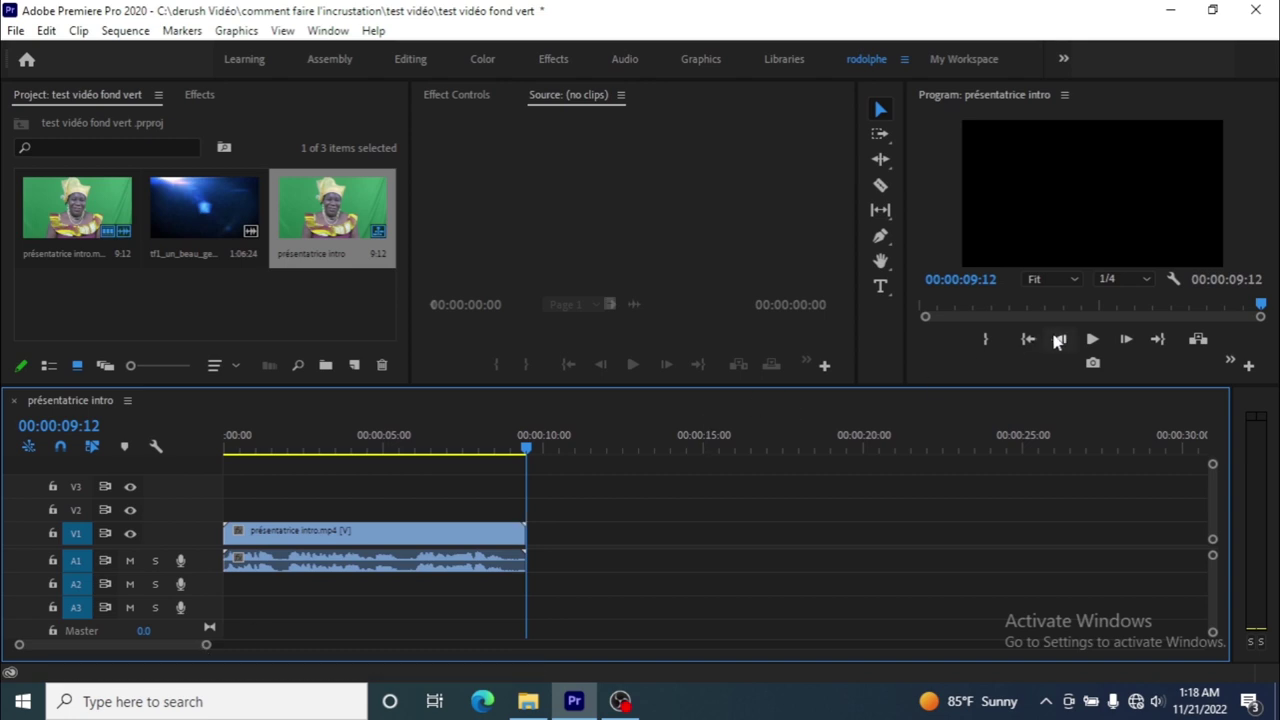
left_click(831, 197)
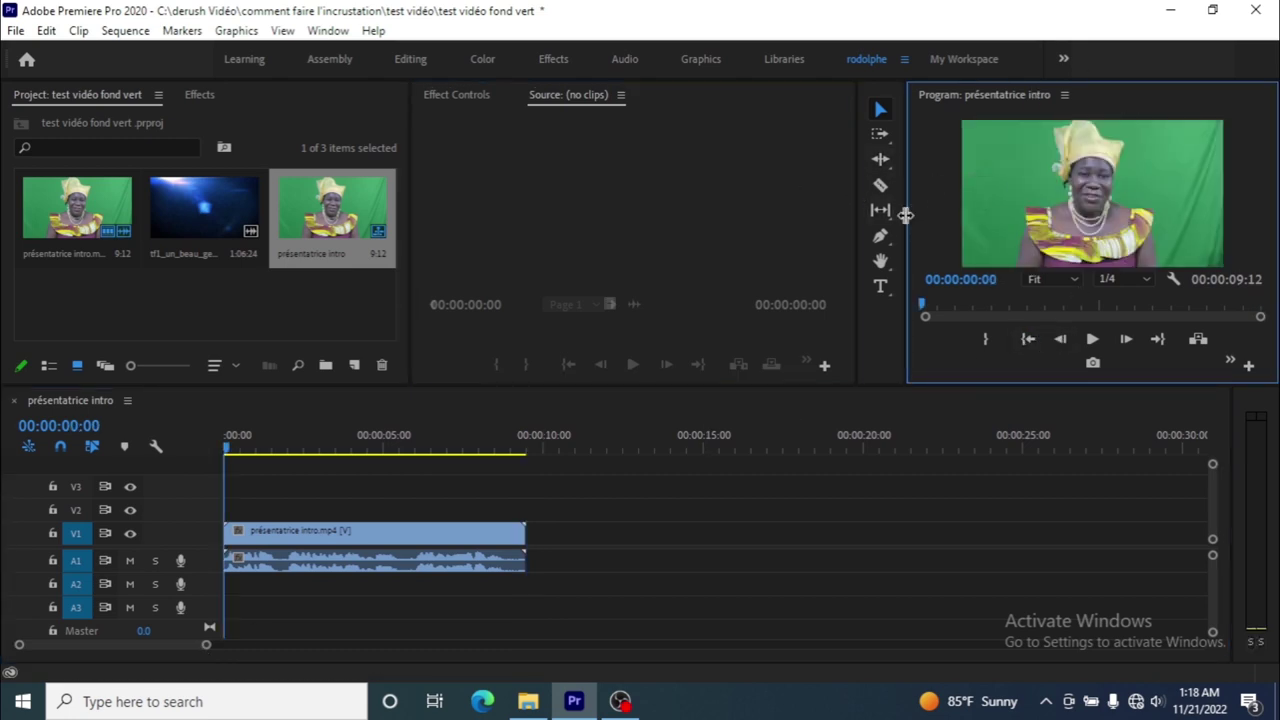
left_click_drag(906, 212, 675, 226)
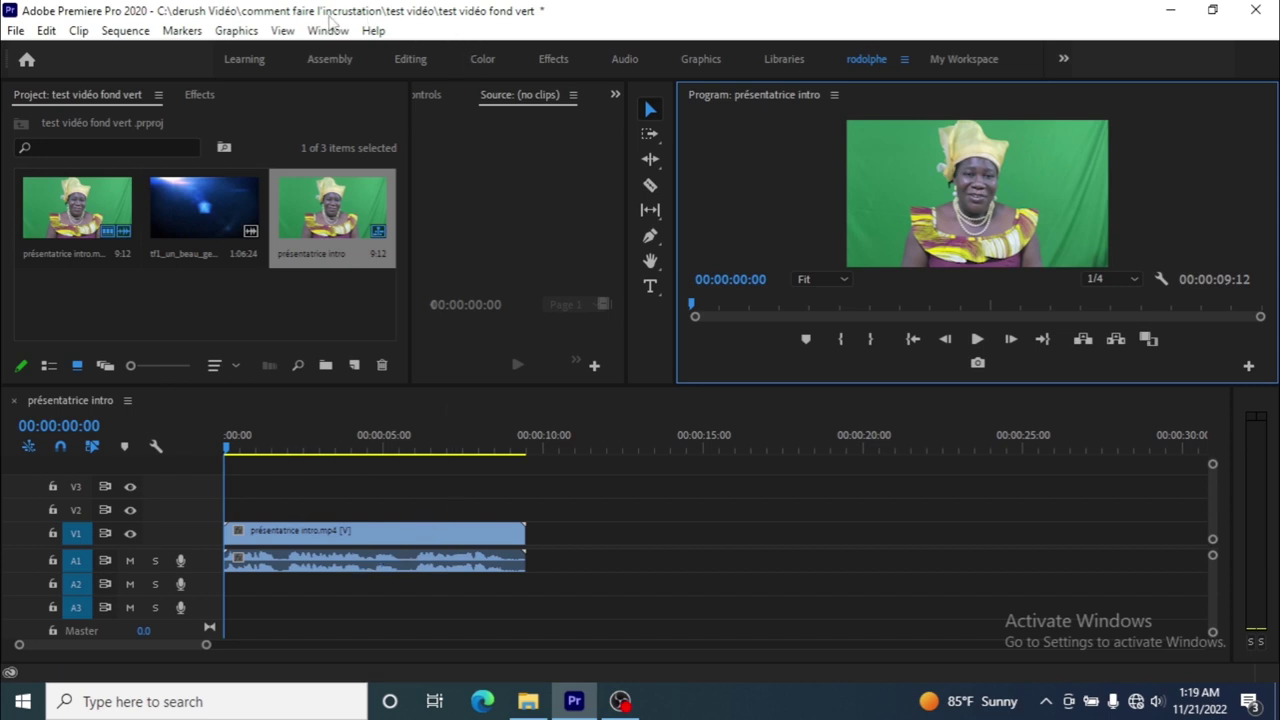
Show the Lumetri Color panel from the Window menu.
left_click(328, 30)
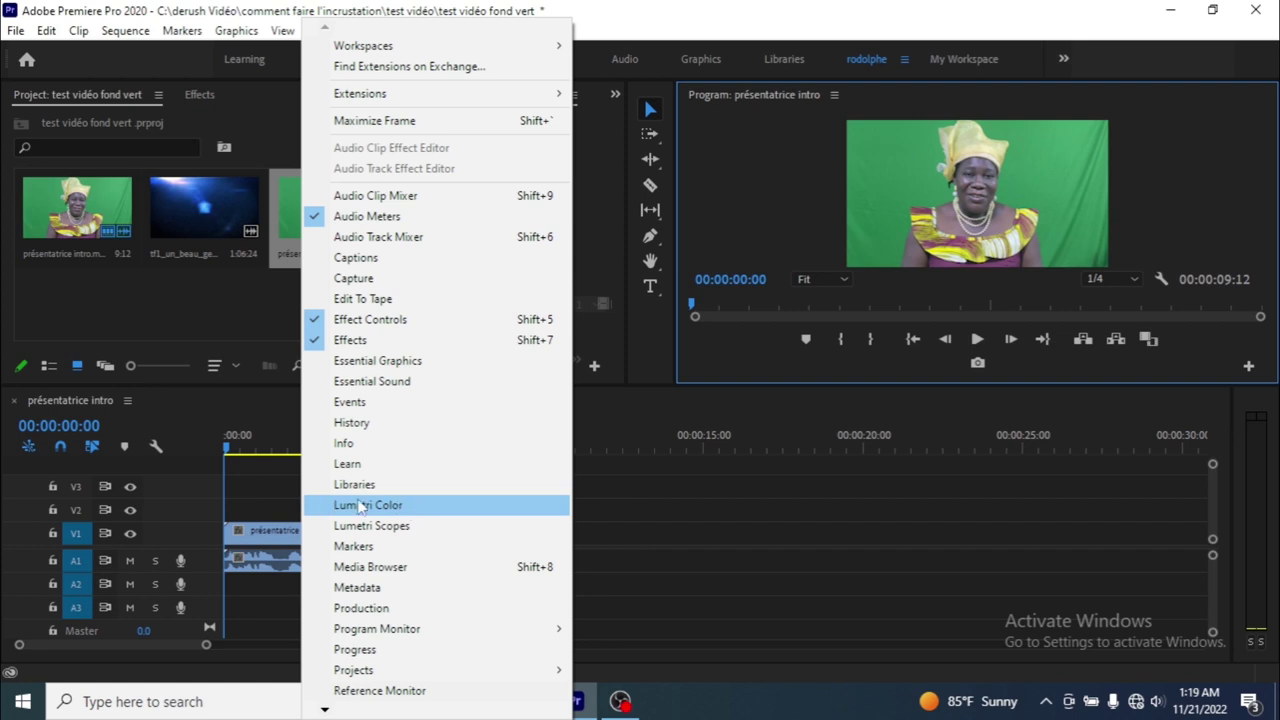
left_click(360, 507)
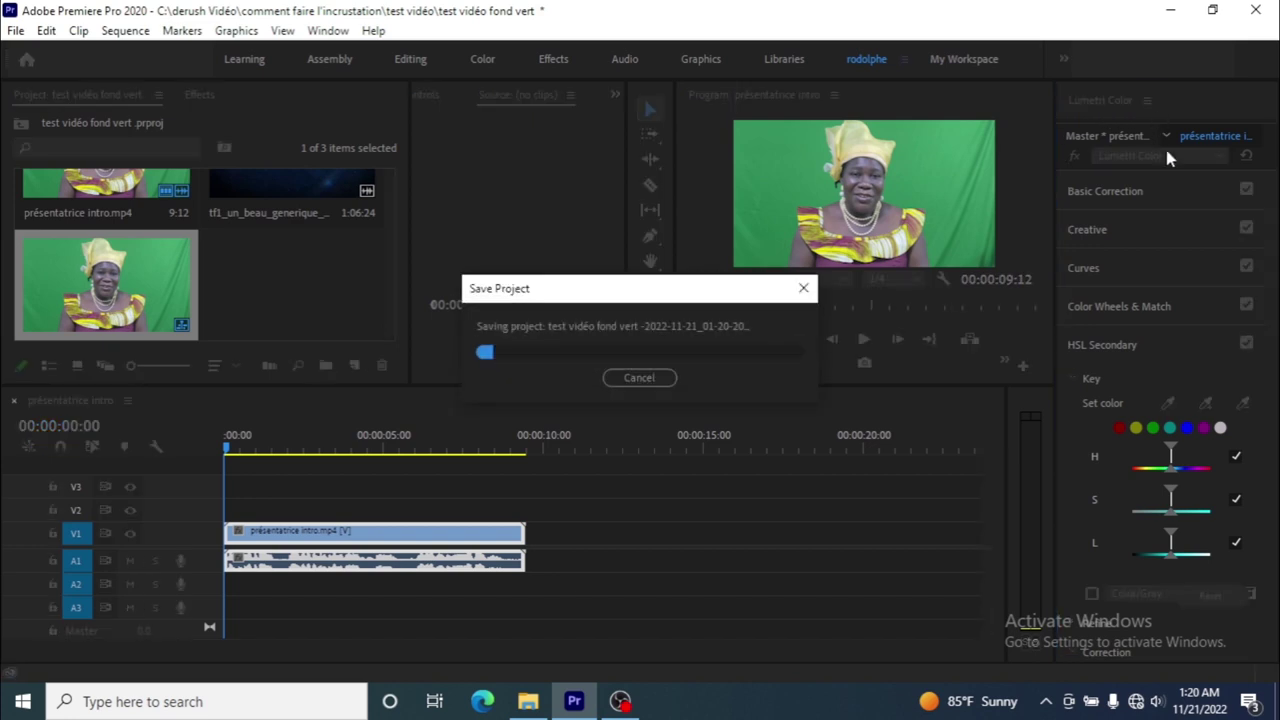
Sample the green backdrop as the HSL Secondary key colour and preview it in Color/Gray.
left_click(1169, 427)
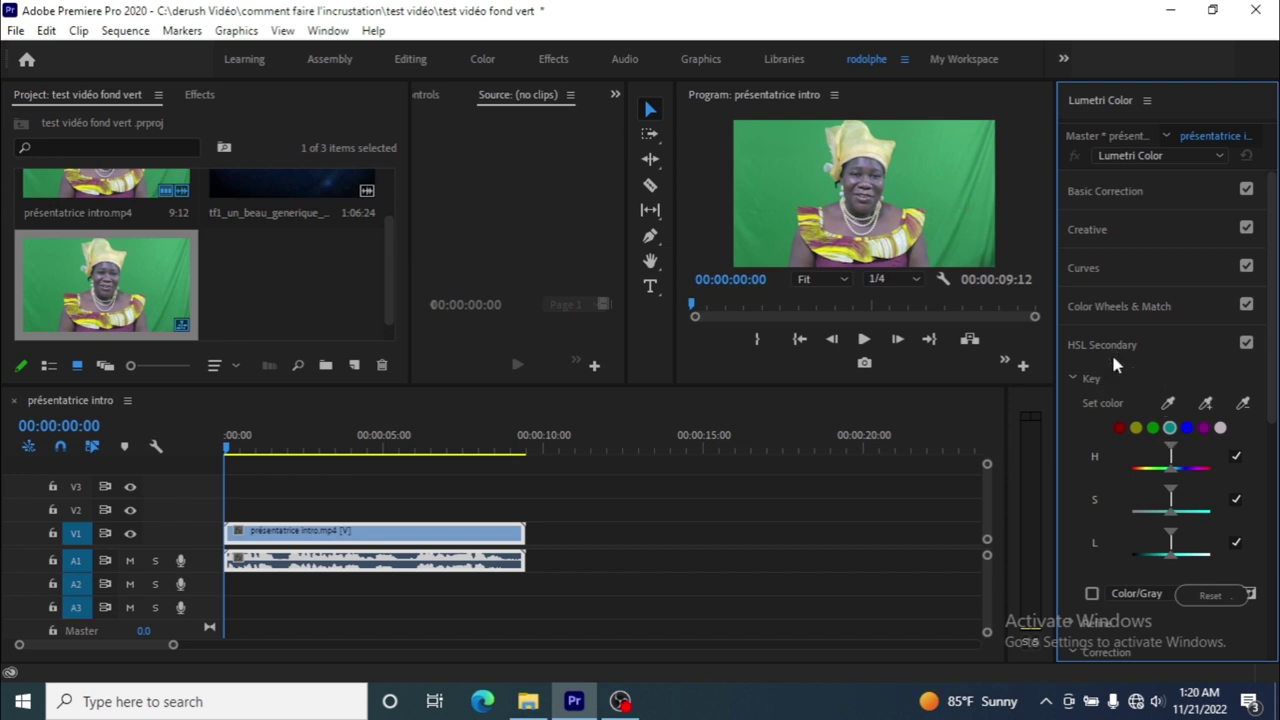
scroll(1134, 351, "down", 2)
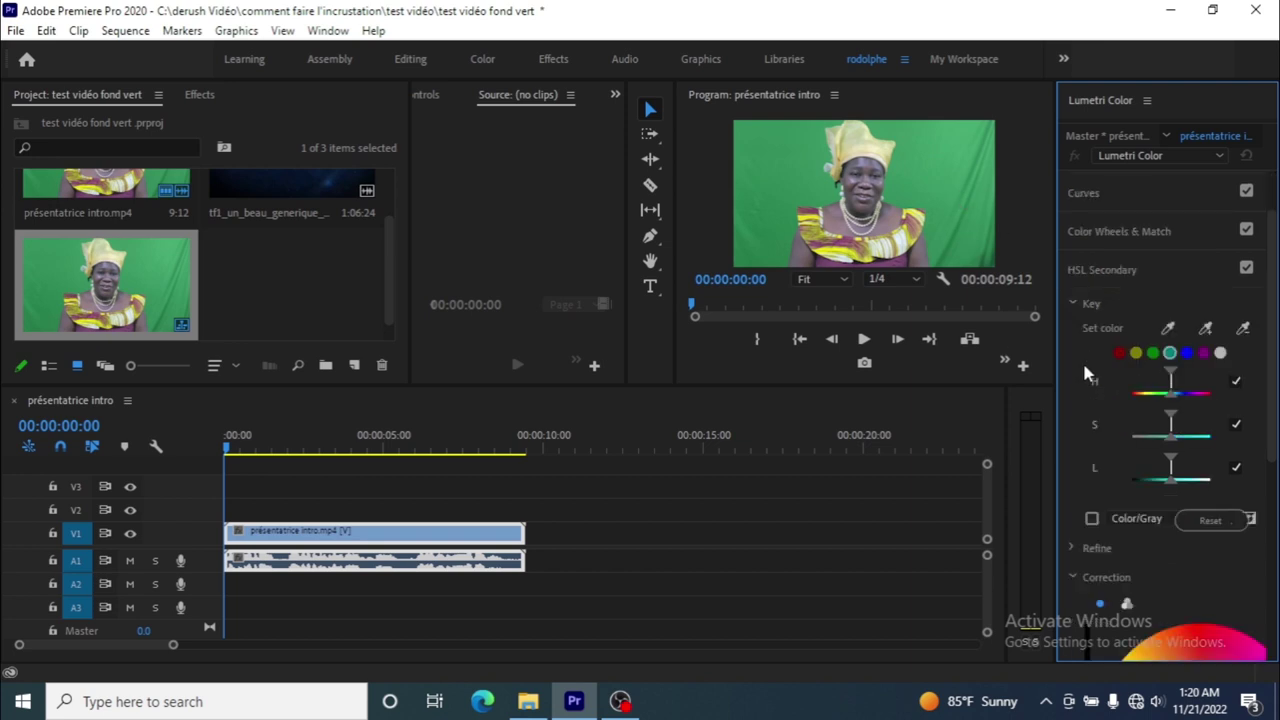
left_click(1073, 303)
left_click(1072, 304)
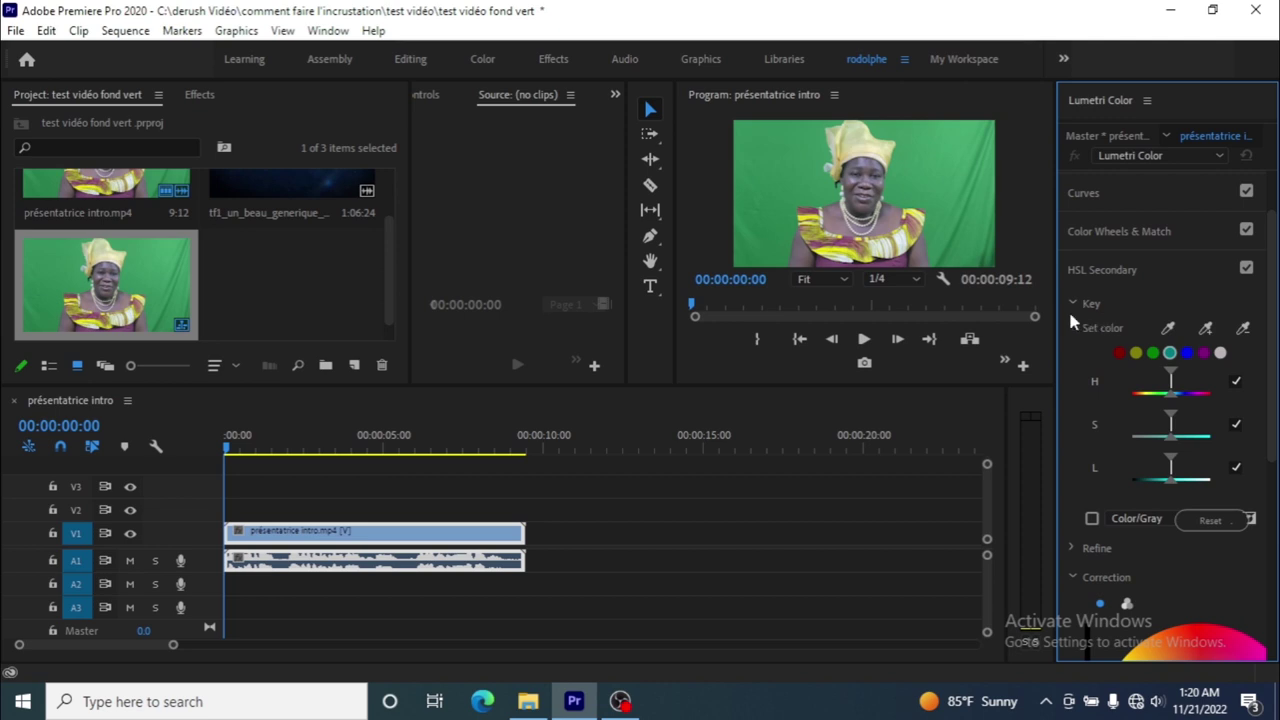
left_click(1168, 331)
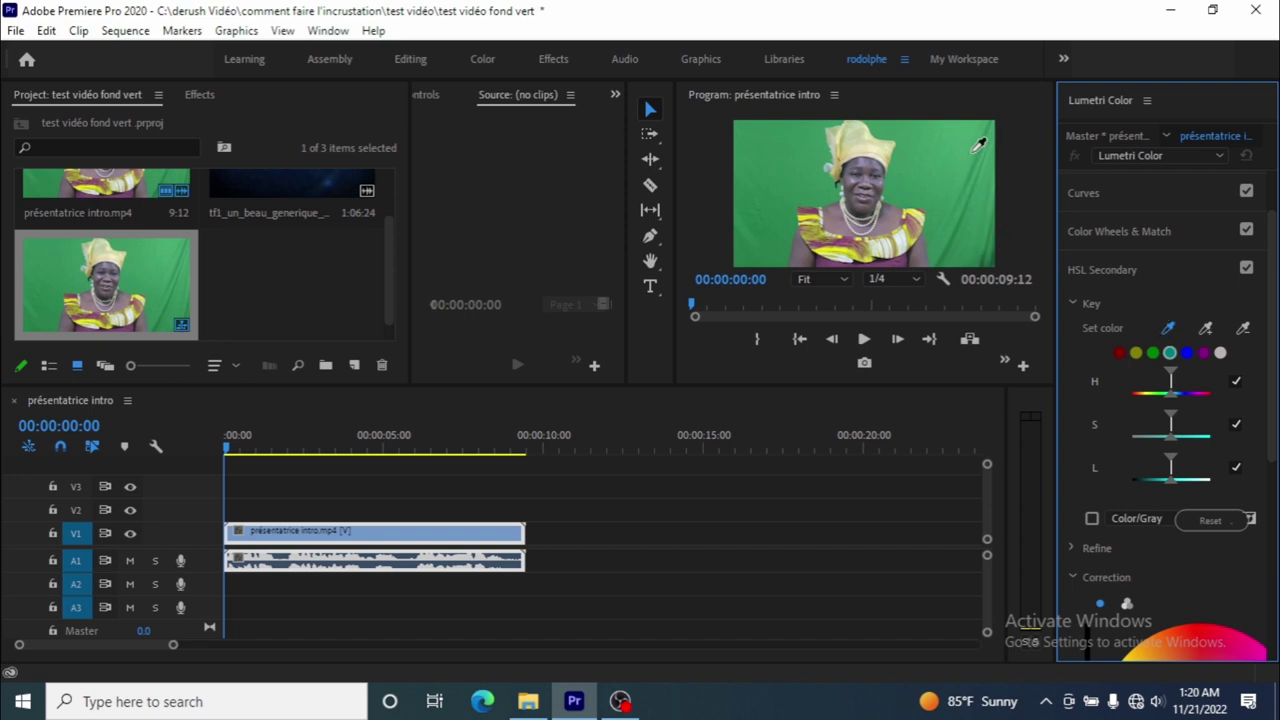
left_click(976, 150)
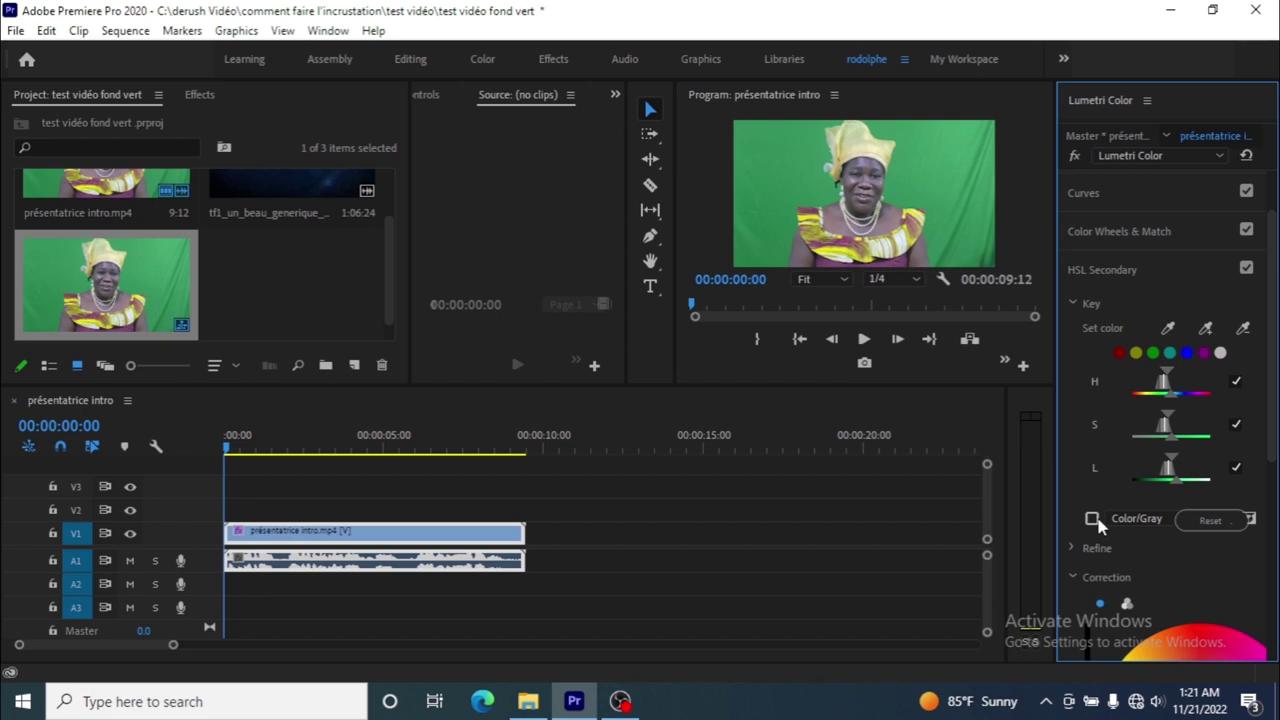
left_click(1094, 521)
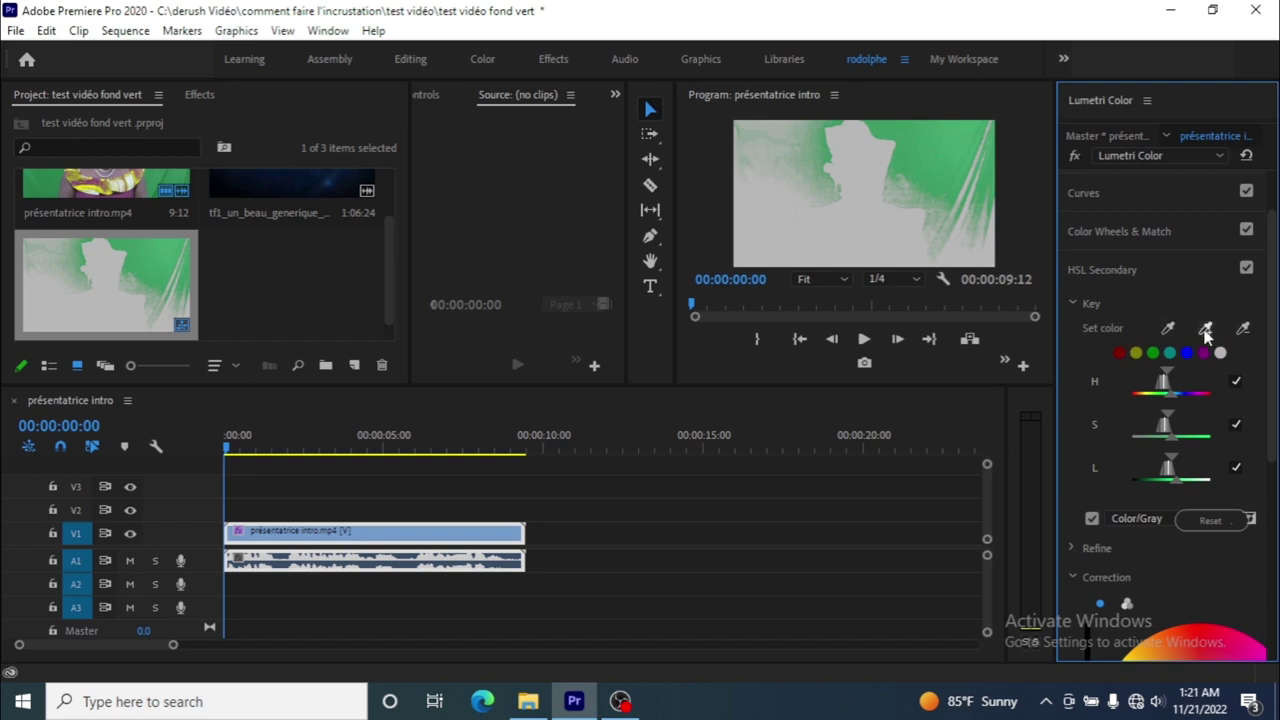
Add more patches of the green backdrop to the HSL Secondary key.
left_click(769, 165)
left_click(1205, 328)
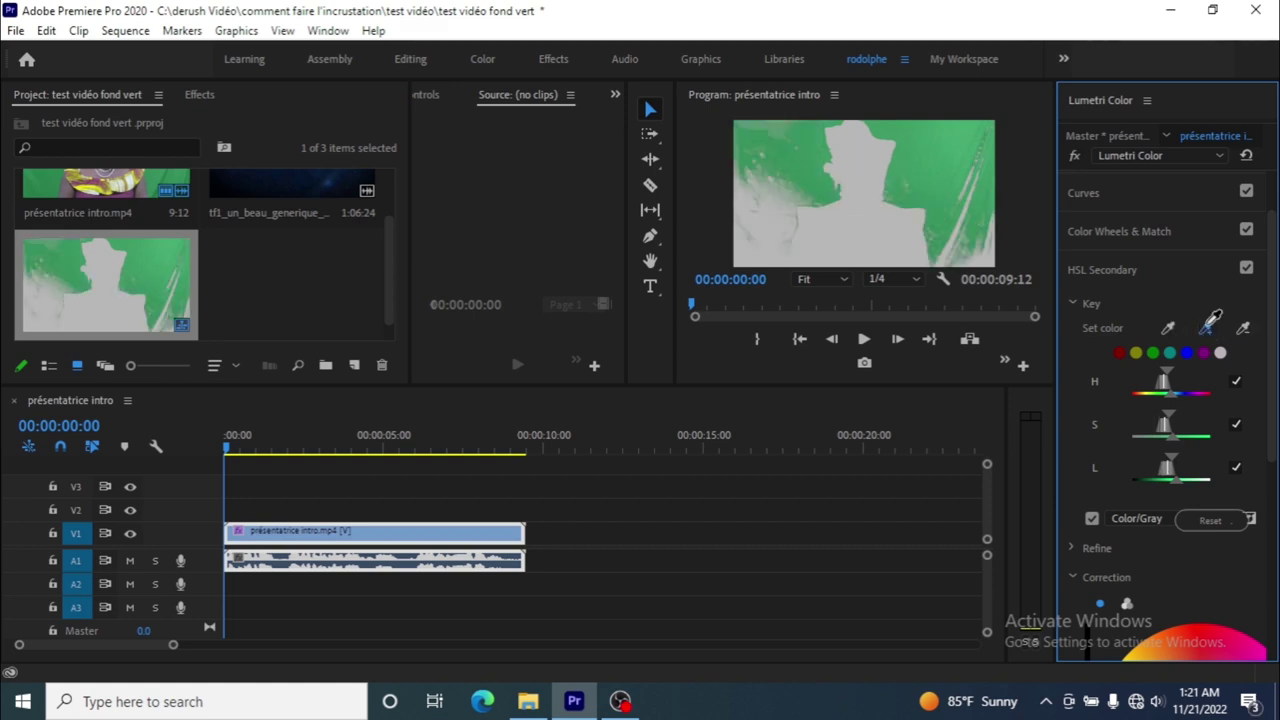
left_click(995, 259)
left_click(1205, 328)
left_click(984, 262)
left_click(1208, 328)
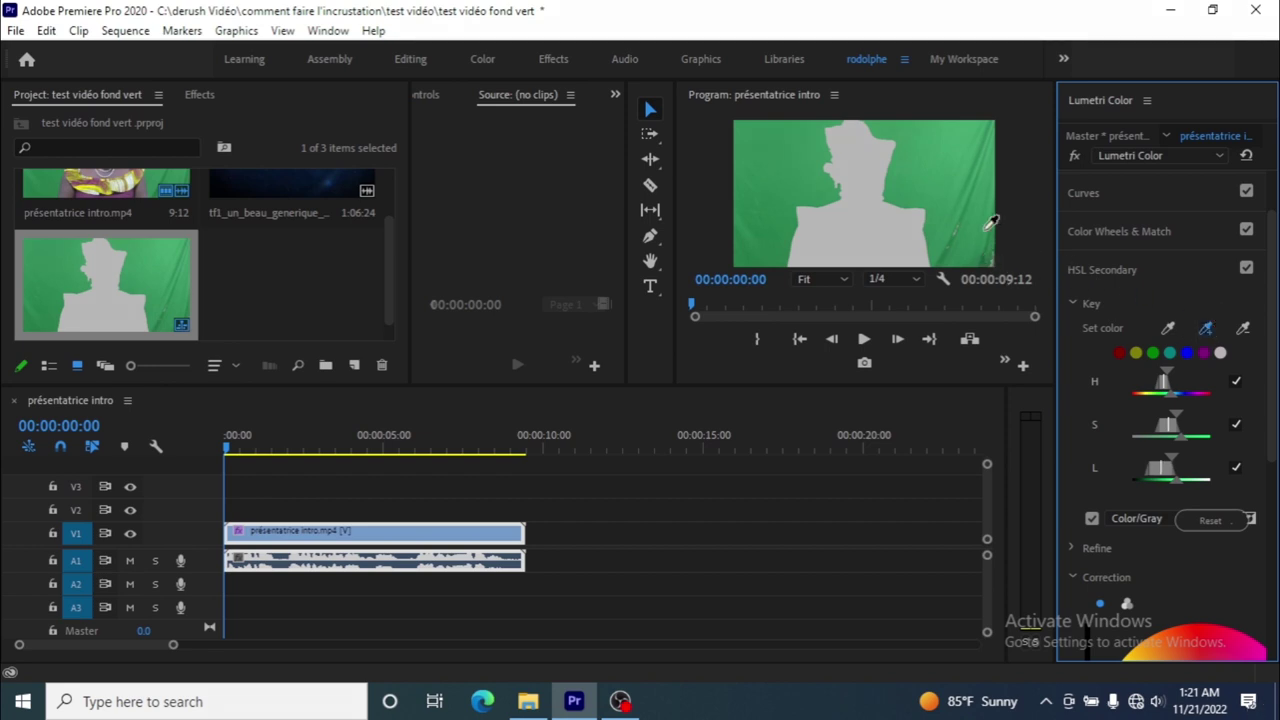
left_click(1205, 330)
left_click(1207, 329)
left_click(1204, 329)
left_click(854, 210)
Mute audio track A1 and turn off the Color/Gray matte preview.
left_click(1093, 520)
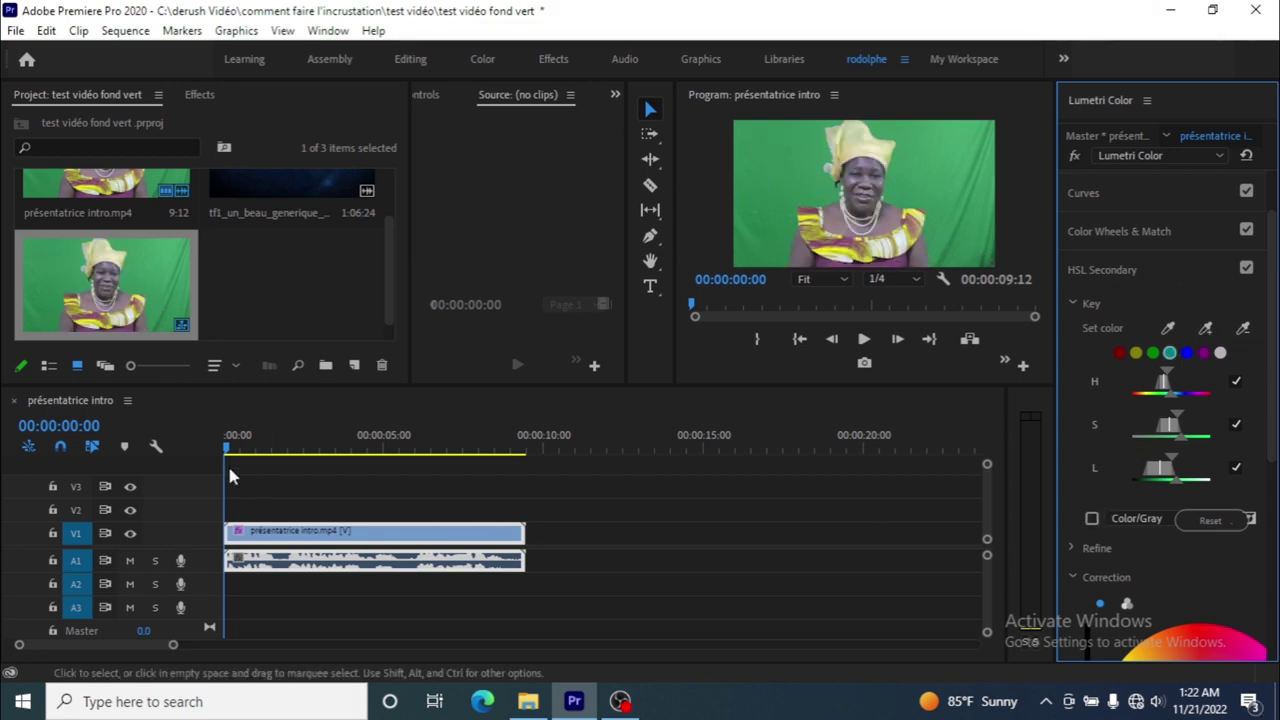
mouse_move(228, 449)
left_mouse_down()
mouse_move(460, 450)
mouse_move(380, 455)
mouse_move(229, 456)
mouse_move(549, 440)
mouse_move(226, 446)
left_mouse_up()
left_click(1092, 519)
left_click(129, 560)
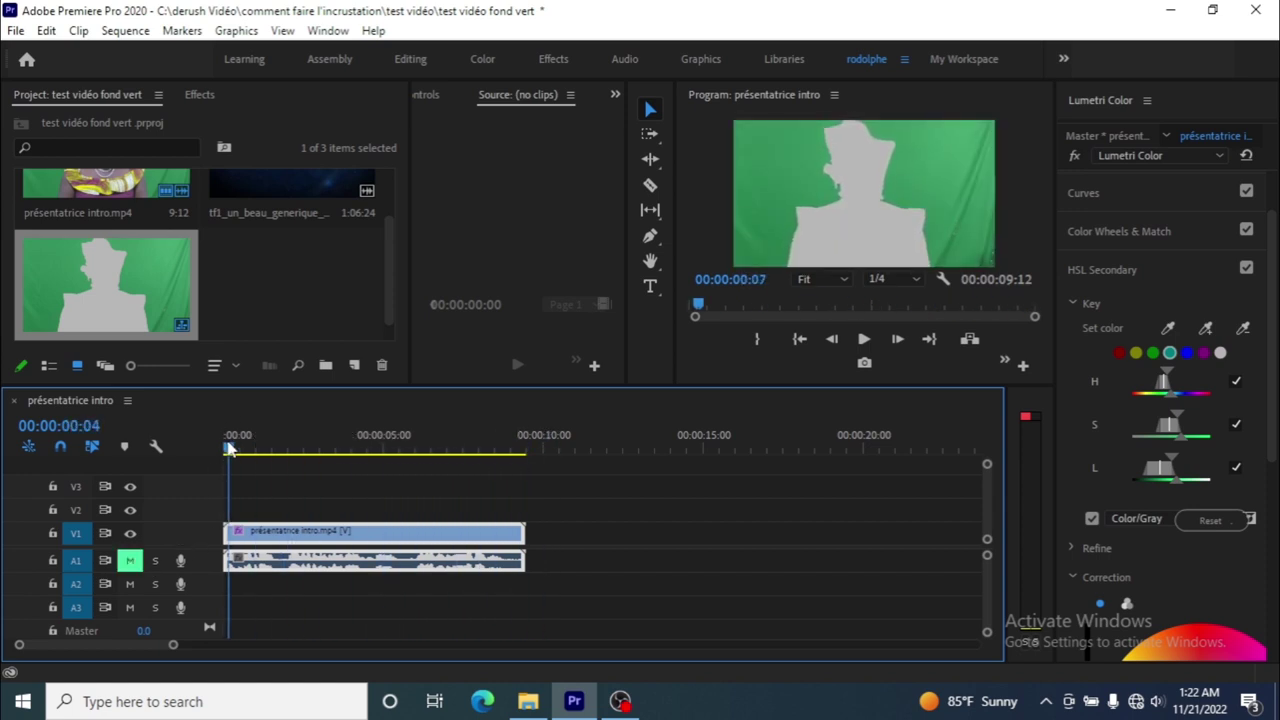
left_click(1205, 328)
left_click(996, 258)
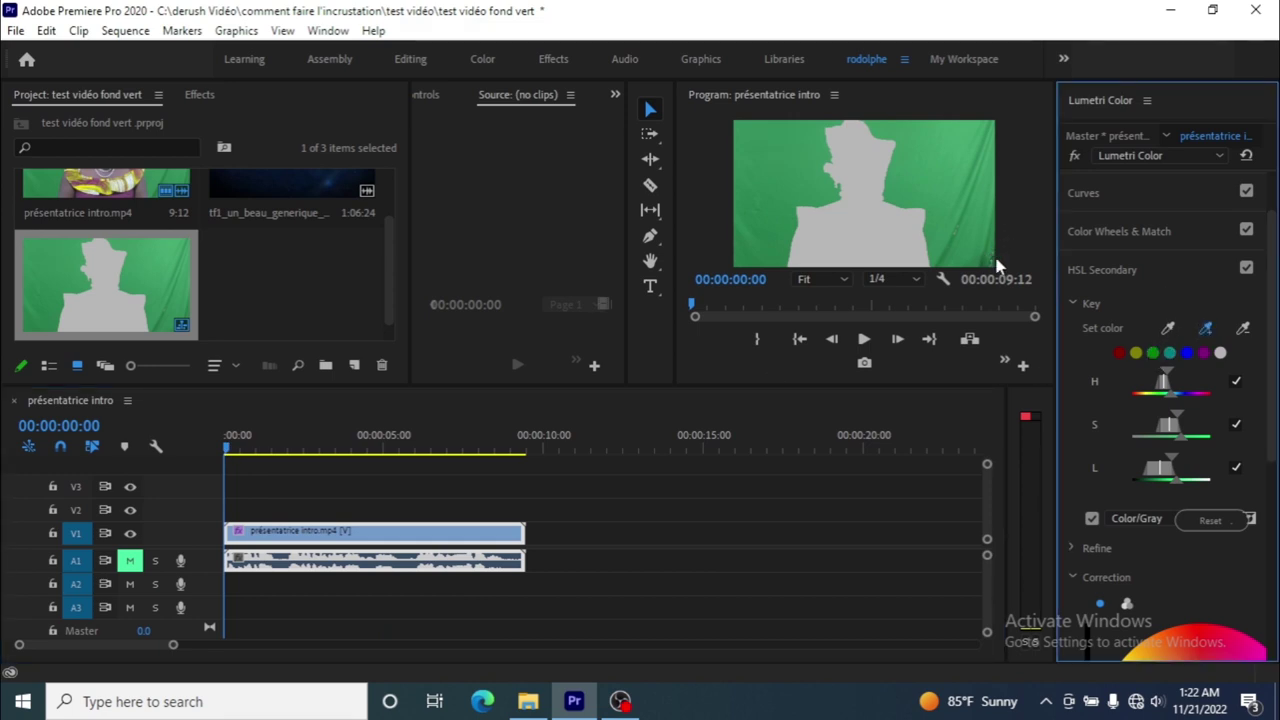
left_click(1092, 519)
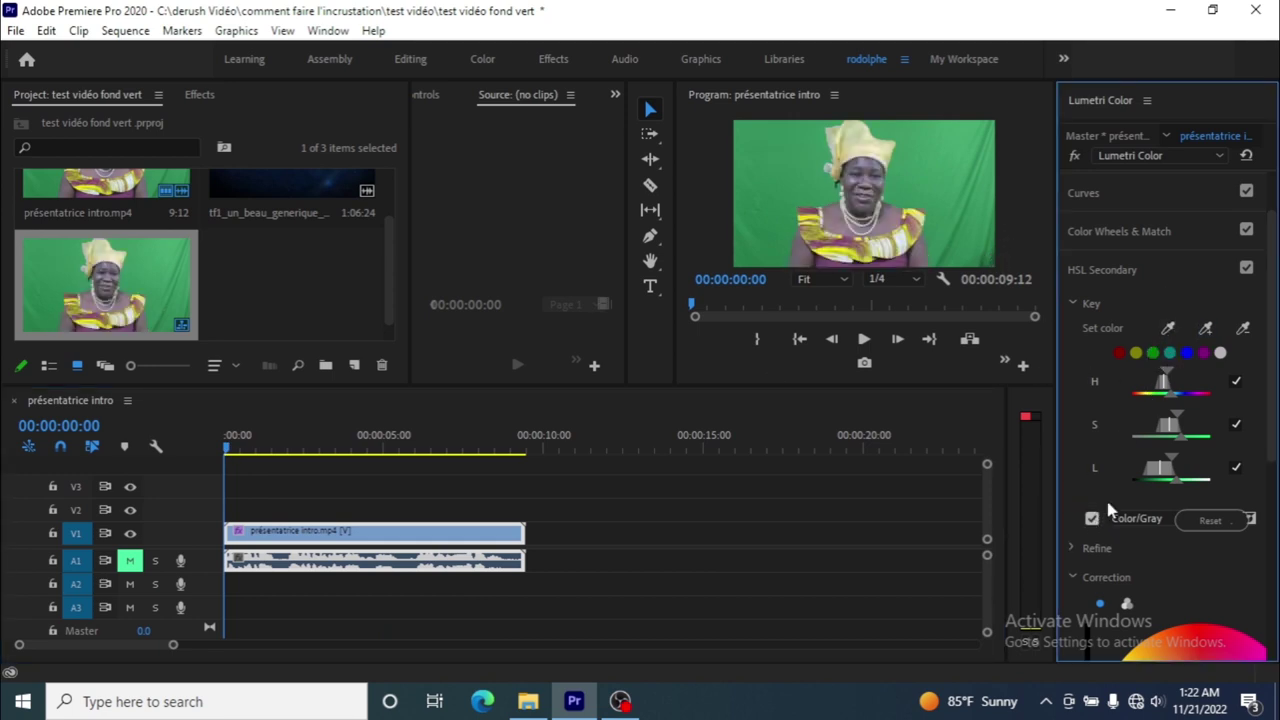
Use three-way wheels to brighten Midtones, shift them toward green, and raise Shadows.
left_click(1072, 300)
scroll(1105, 295, "down", 2)
scroll(1108, 292, "down", 2)
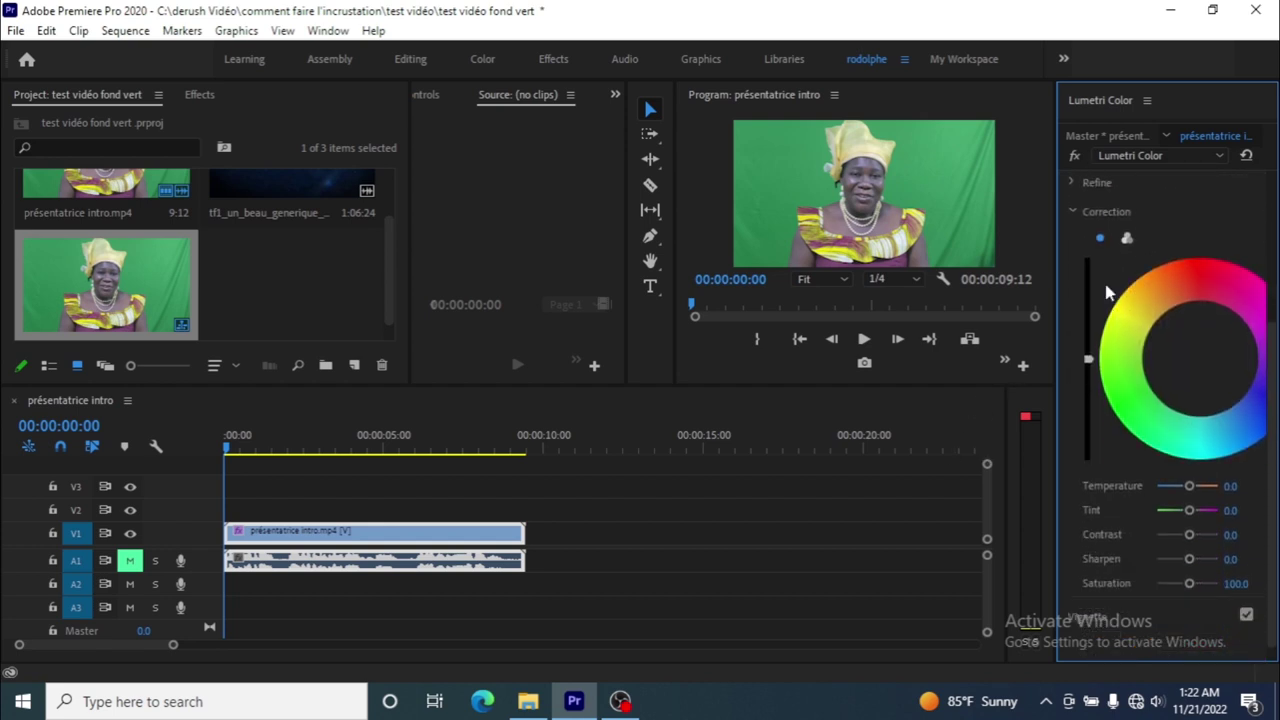
left_click(1127, 239)
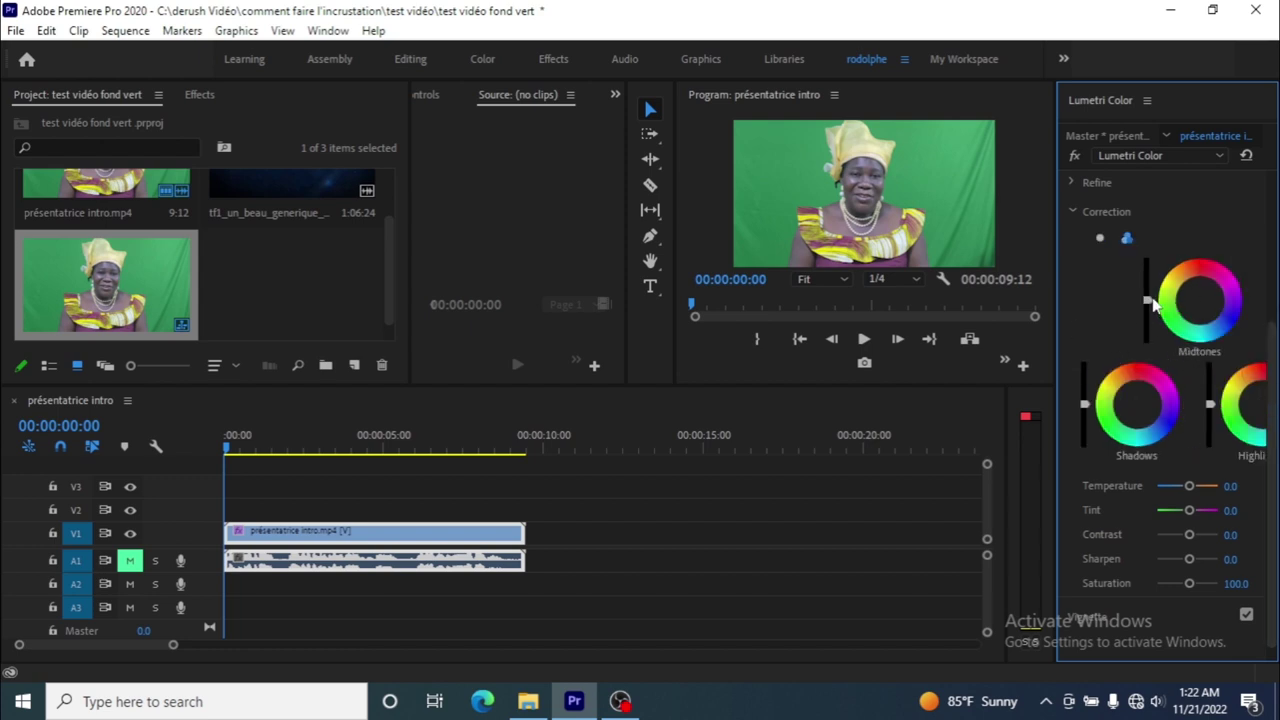
left_click_drag(1147, 291, 1147, 258)
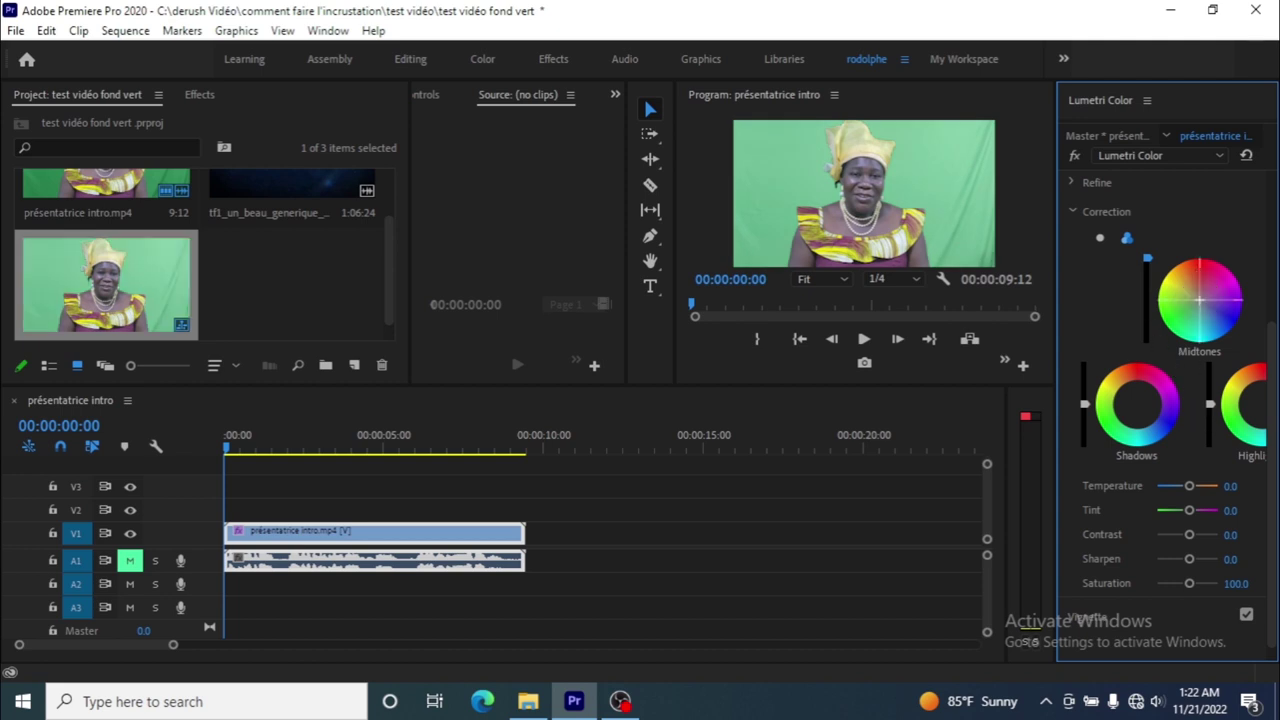
left_click_drag(1199, 300, 1180, 312)
left_click_drag(1084, 385, 1084, 362)
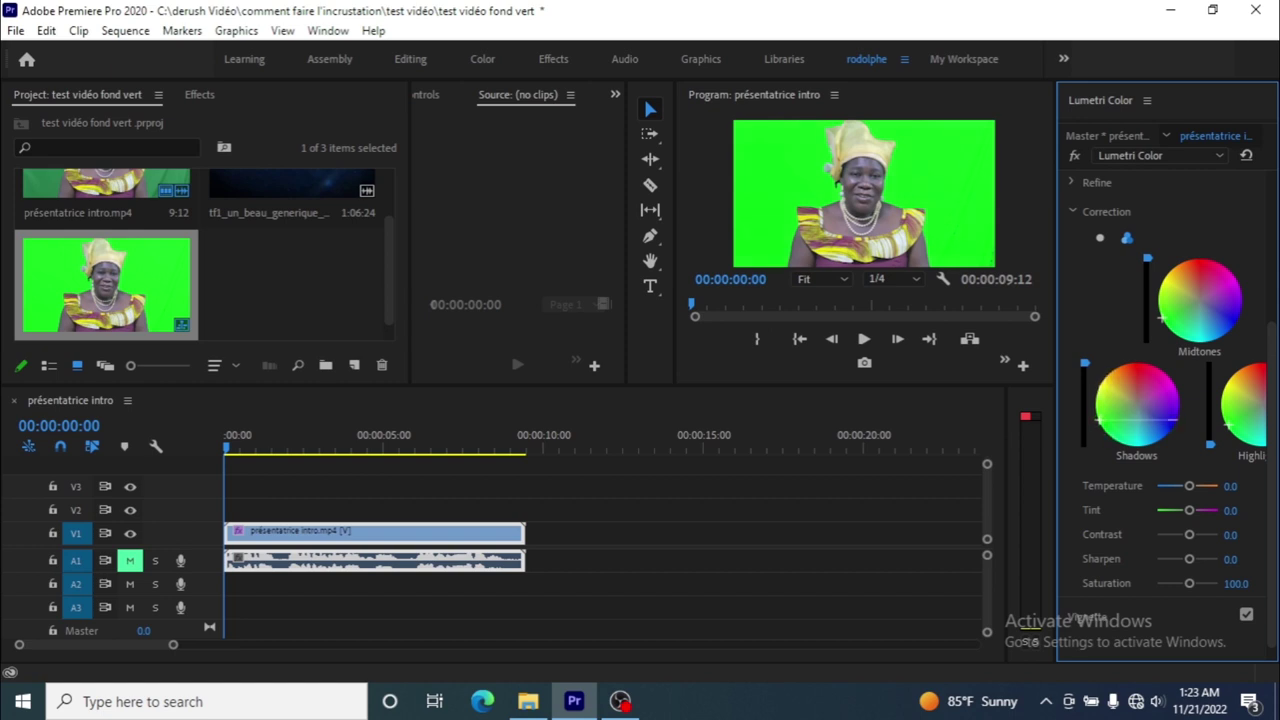
scroll(1086, 270, "down", 1)
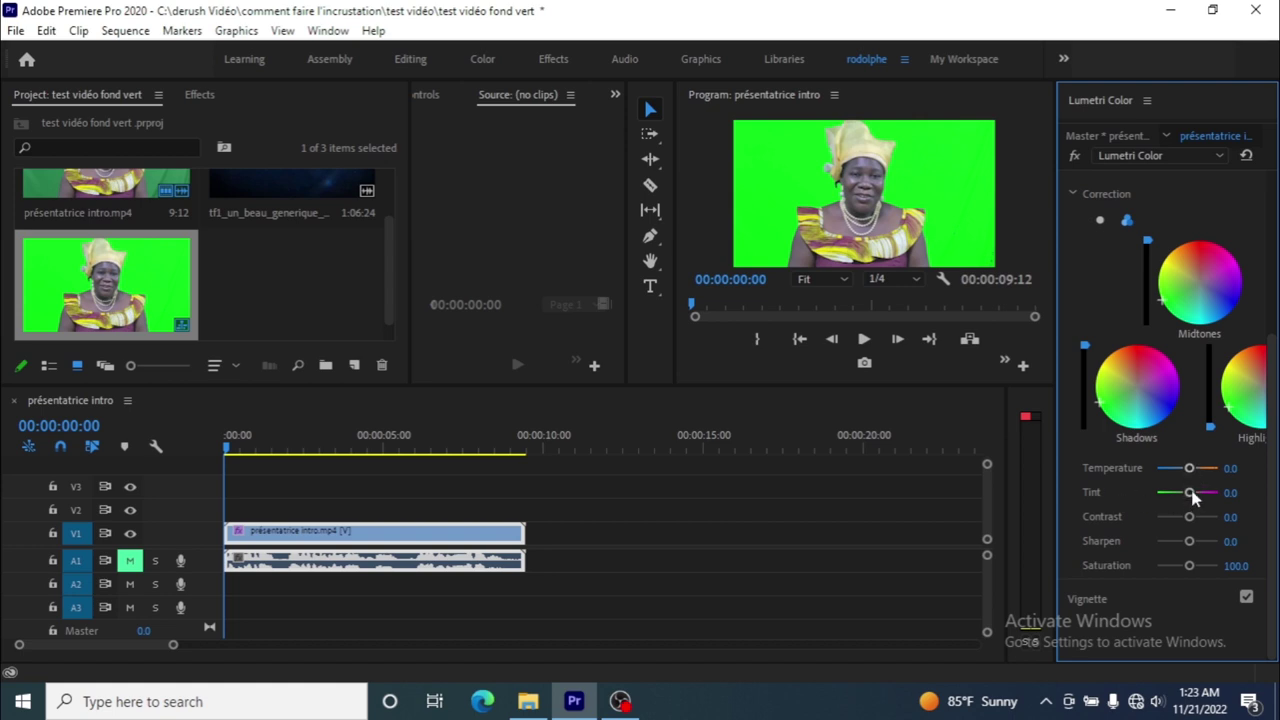
Set correction Tint -100, Contrast 100, Sharpen -100 and Saturation 200.
left_click_drag(1190, 498, 1156, 496)
left_click_drag(1190, 517, 1218, 517)
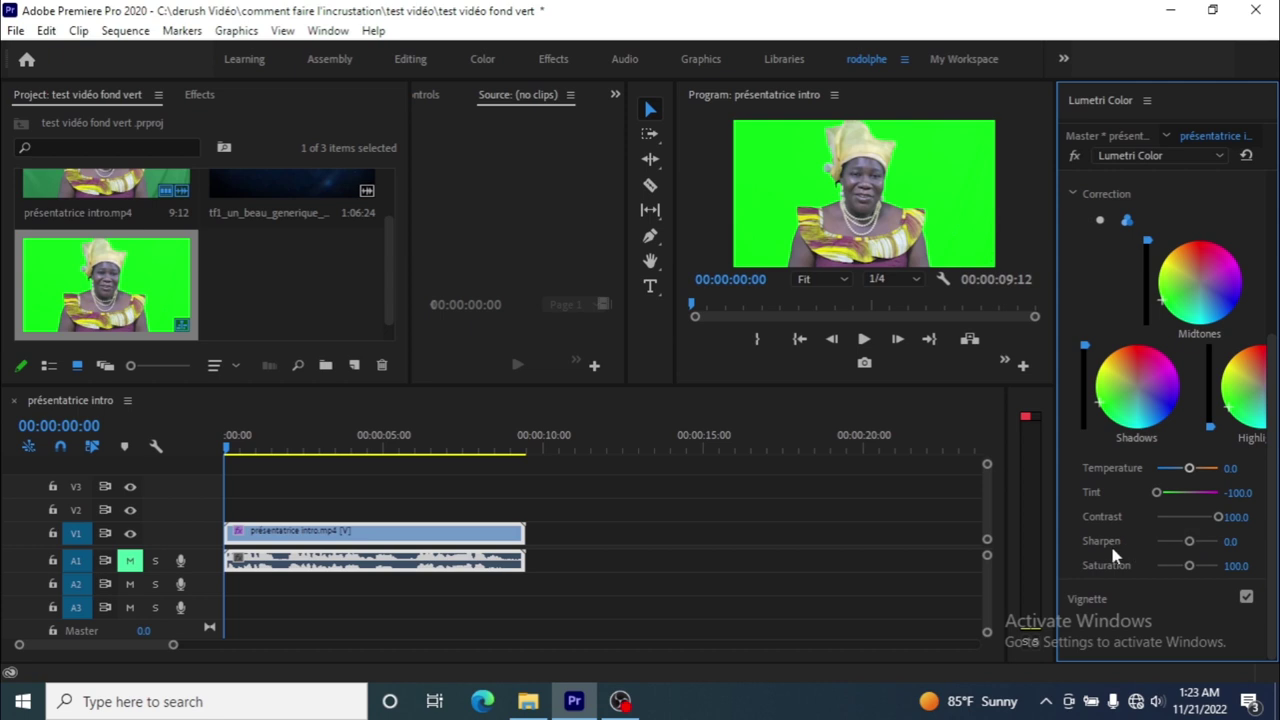
left_click_drag(1190, 541, 1040, 566)
left_click_drag(1189, 566, 1218, 566)
left_click(1071, 193)
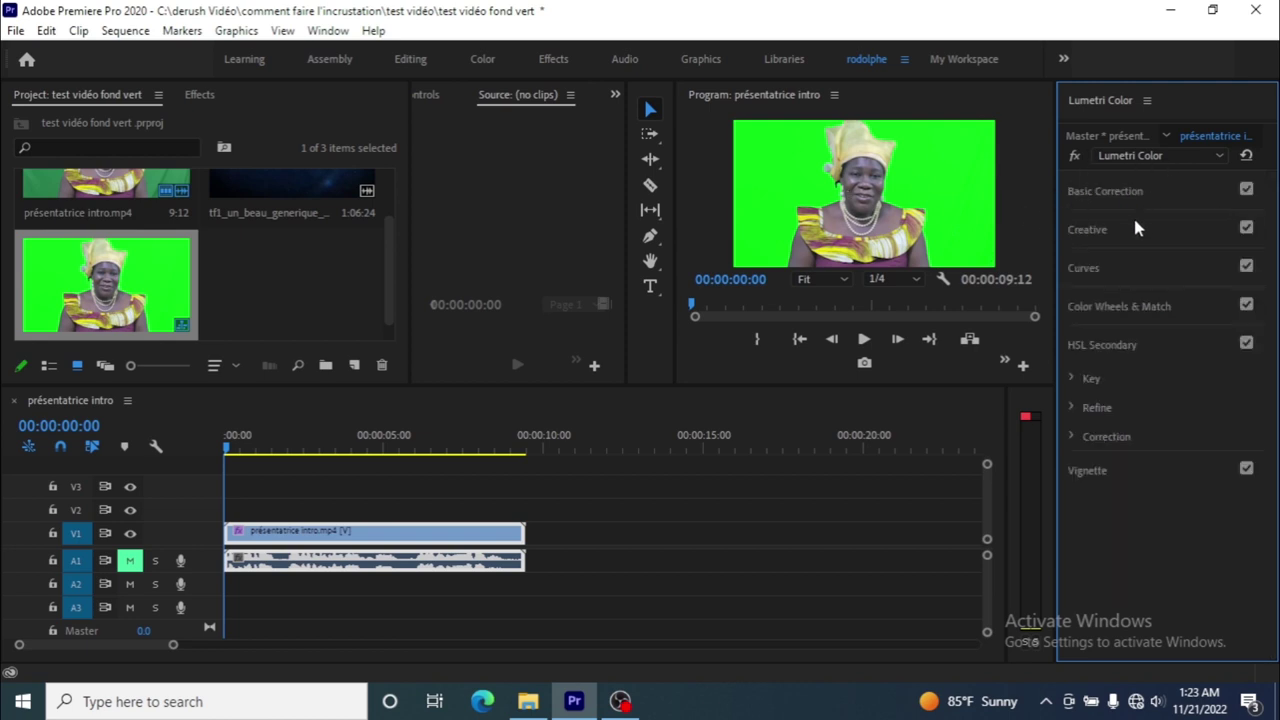
left_click(432, 536)
left_click(563, 522)
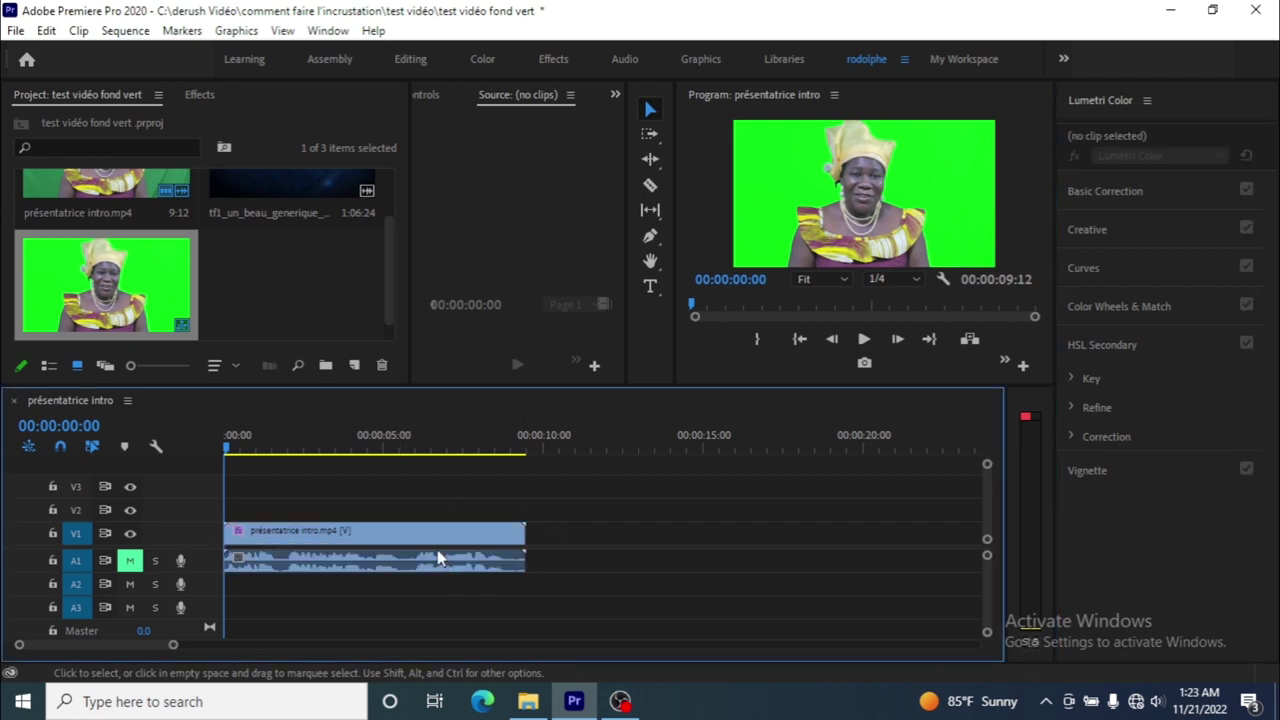
Unlink the presenter clip's audio and move its video from V1 up to V2.
right_click(438, 540)
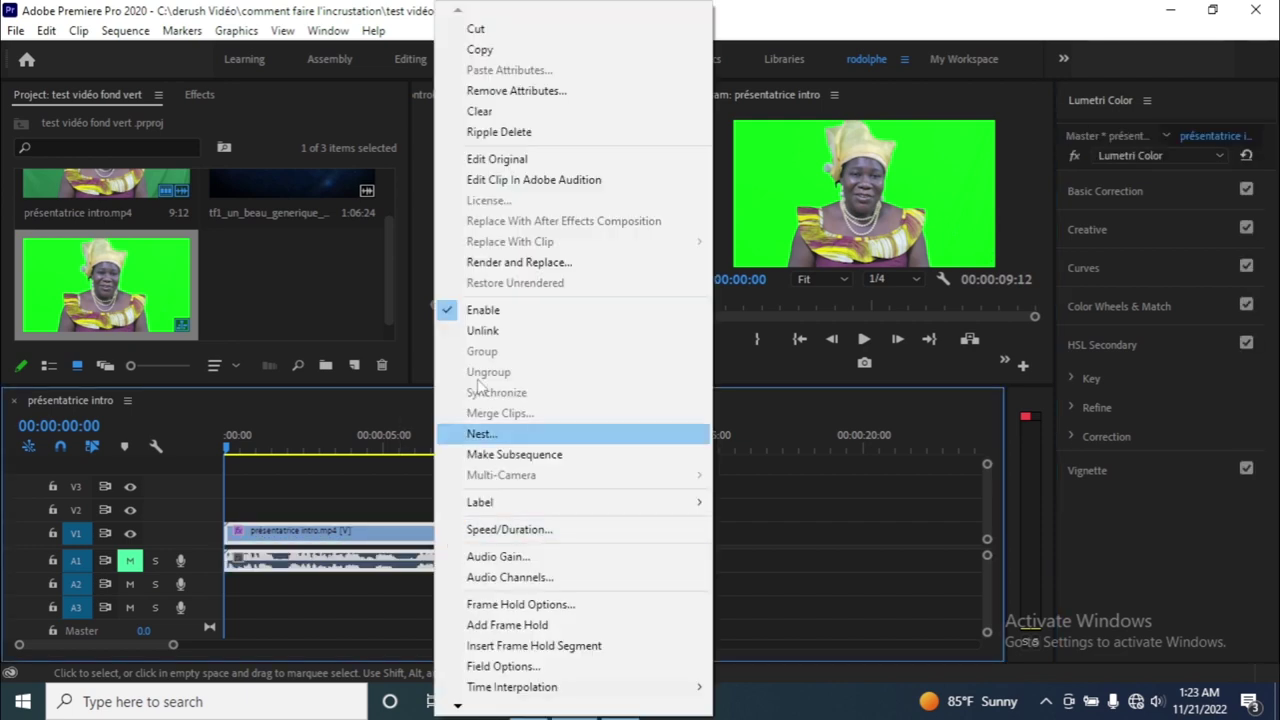
left_click(478, 329)
left_click(392, 534)
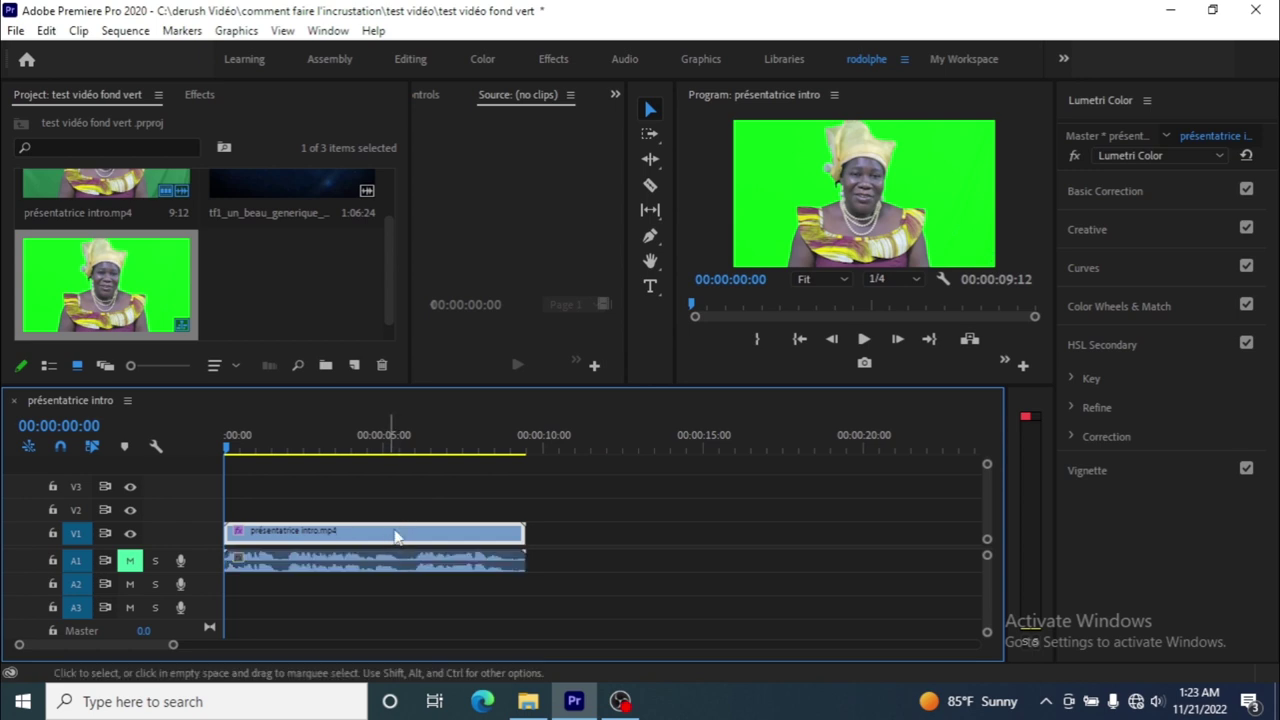
left_click_drag(379, 541, 378, 514)
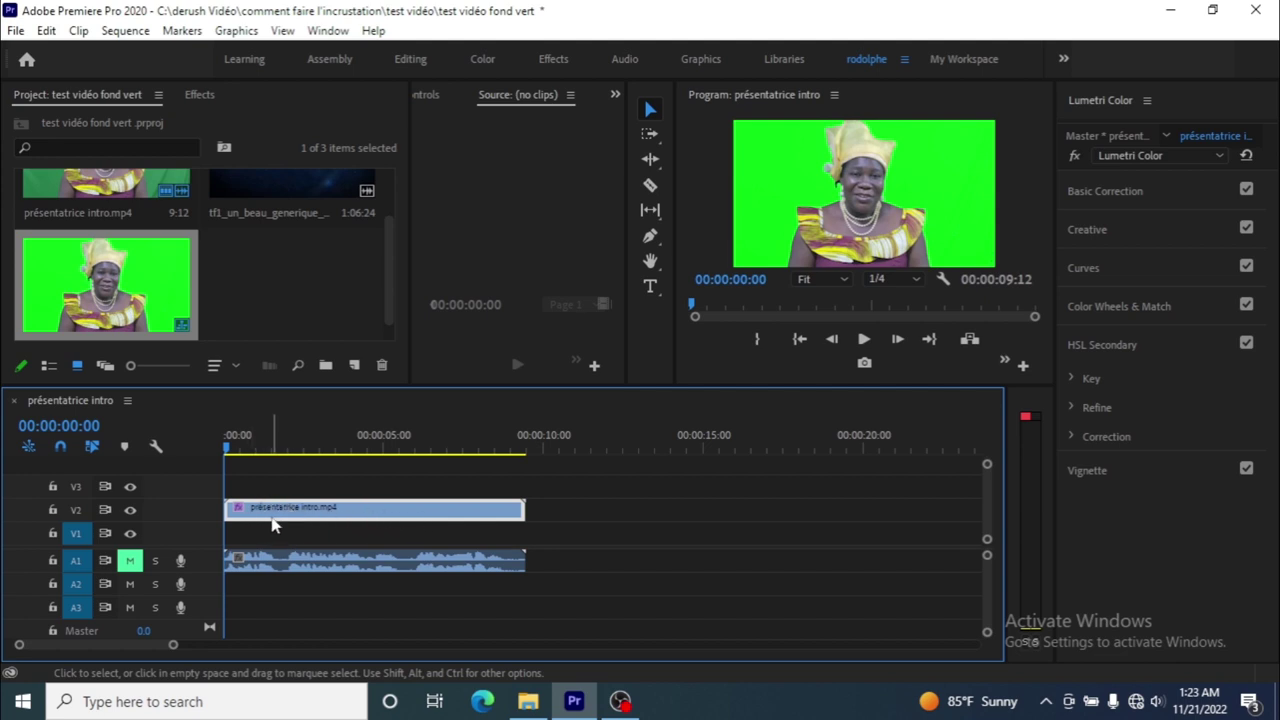
scroll(309, 306, "up", 2)
Mark an out point on the tf1 intro, place it on V1, and trim it to the presenter's end.
double_click(288, 248)
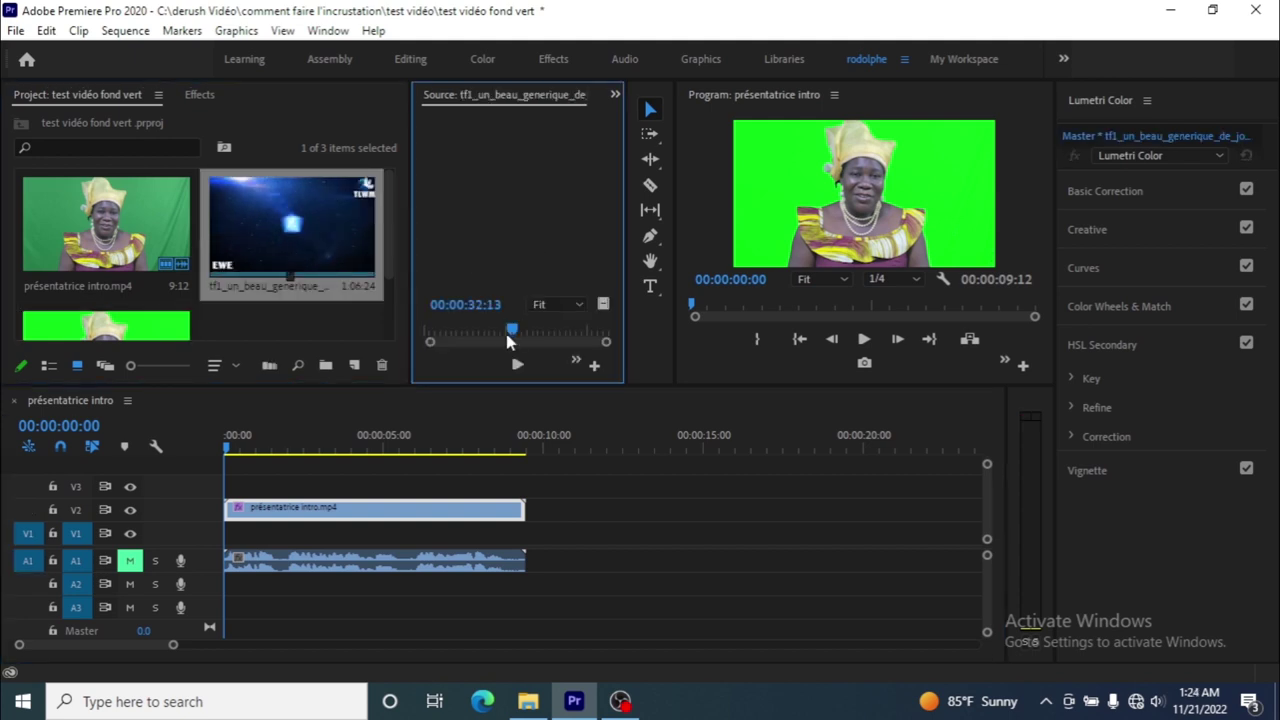
left_click_drag(508, 333, 412, 338)
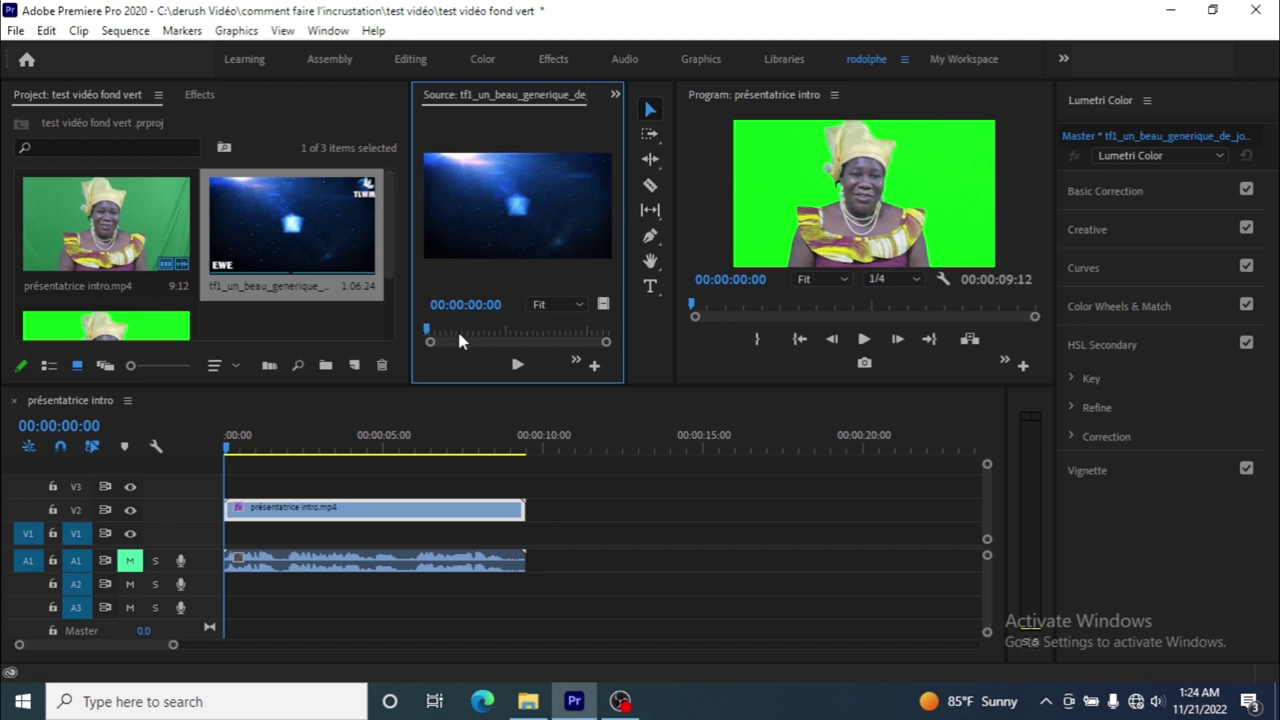
mouse_move(429, 333)
left_mouse_down()
mouse_move(596, 337)
mouse_move(462, 355)
mouse_move(470, 348)
left_mouse_up()
key("o")
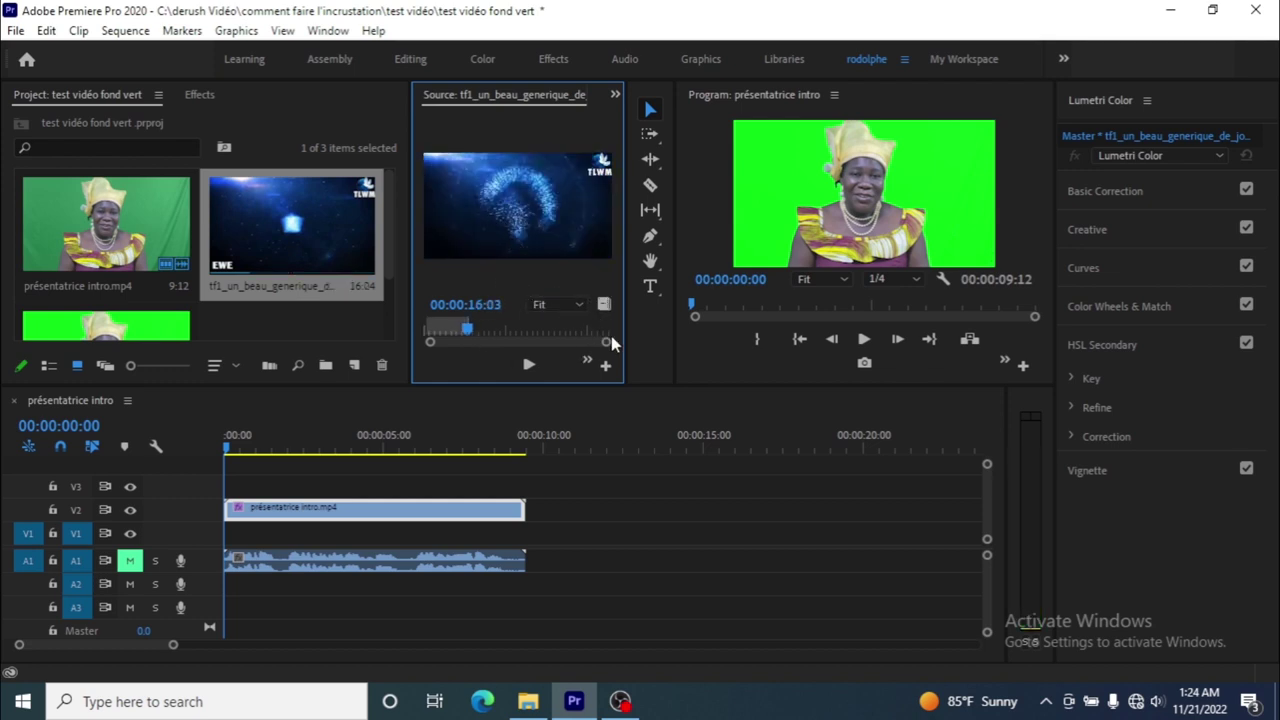
mouse_move(630, 303)
left_mouse_down()
mouse_move(702, 302)
mouse_move(322, 548)
mouse_move(722, 530)
left_mouse_up()
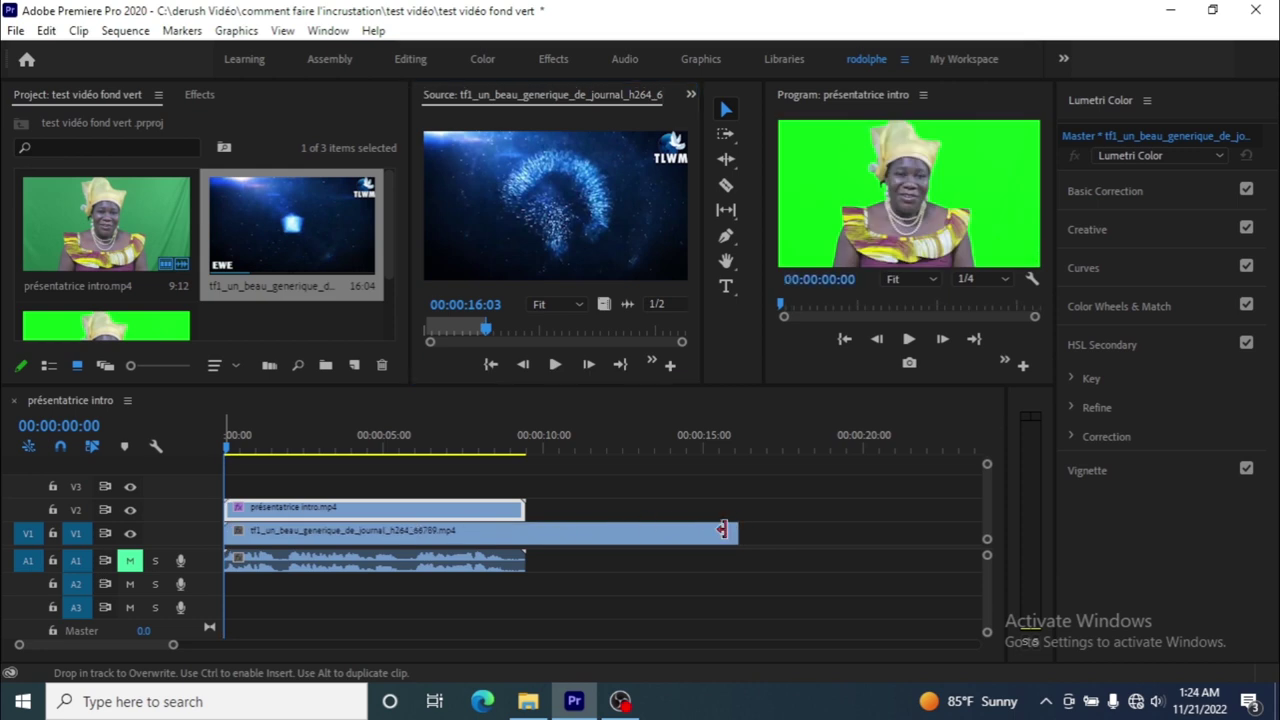
left_click_drag(722, 530, 524, 536)
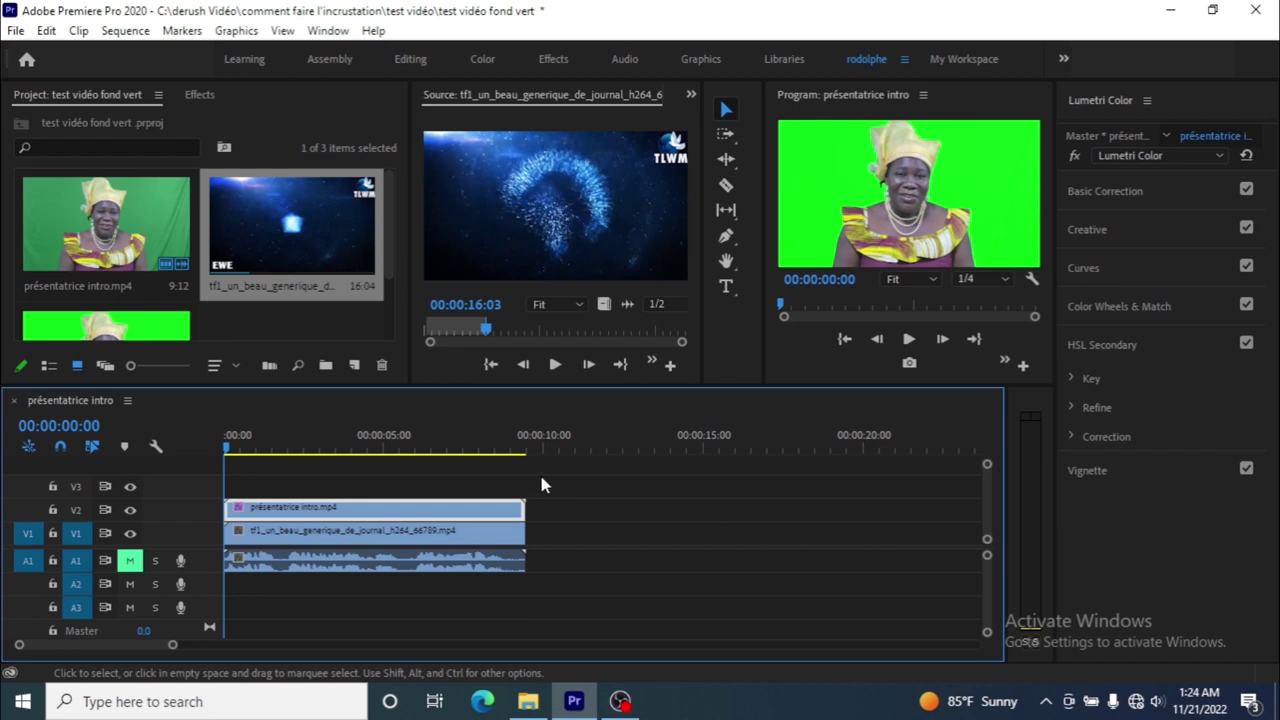
Filter the Effects panel by 'ultra' to find Ultra Key under Video Effects > Keying.
left_click(195, 95)
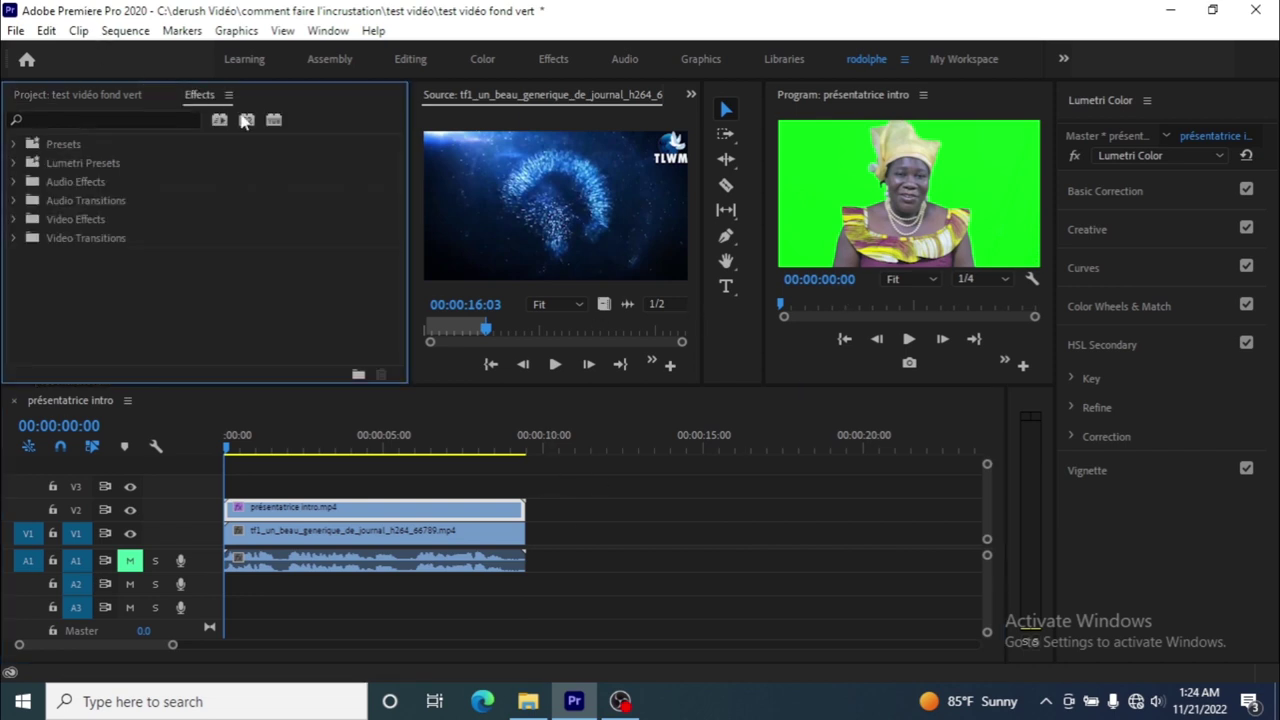
left_click(121, 119)
type("u")
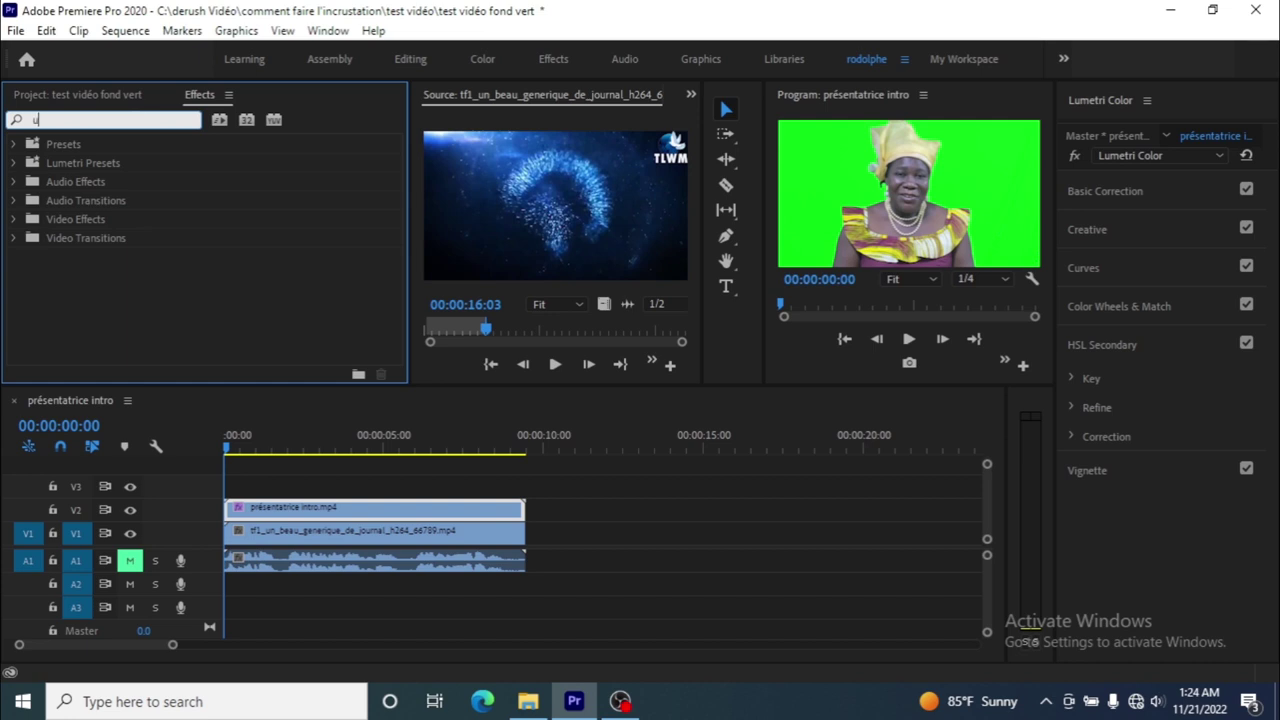
type("l")
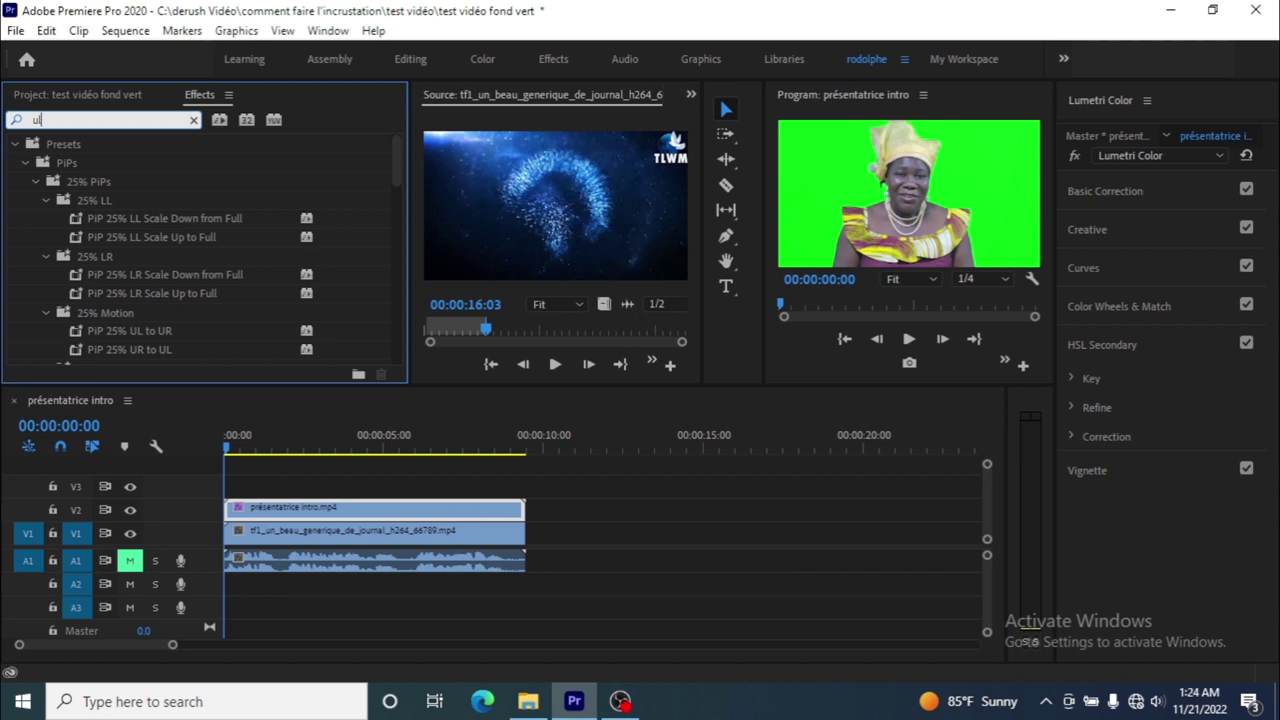
type("tra")
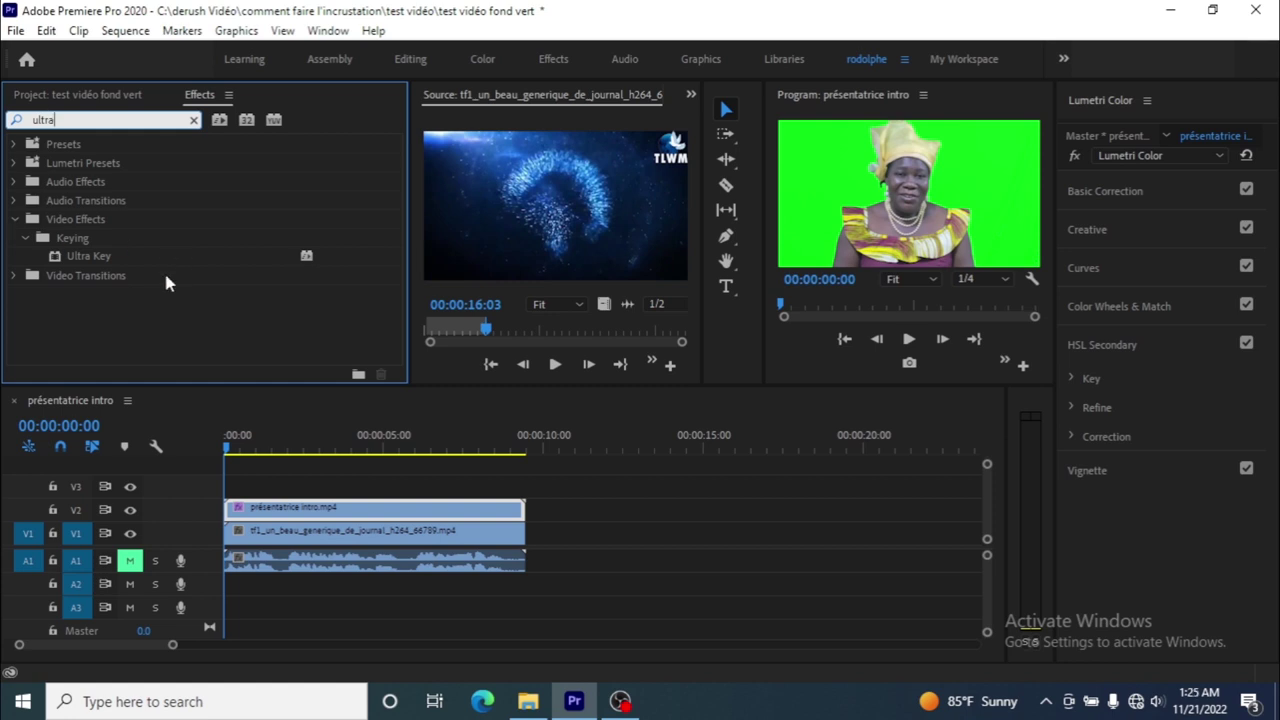
Drag Ultra Key onto the présentatrice intro clip on V2.
left_click_drag(108, 262, 305, 537)
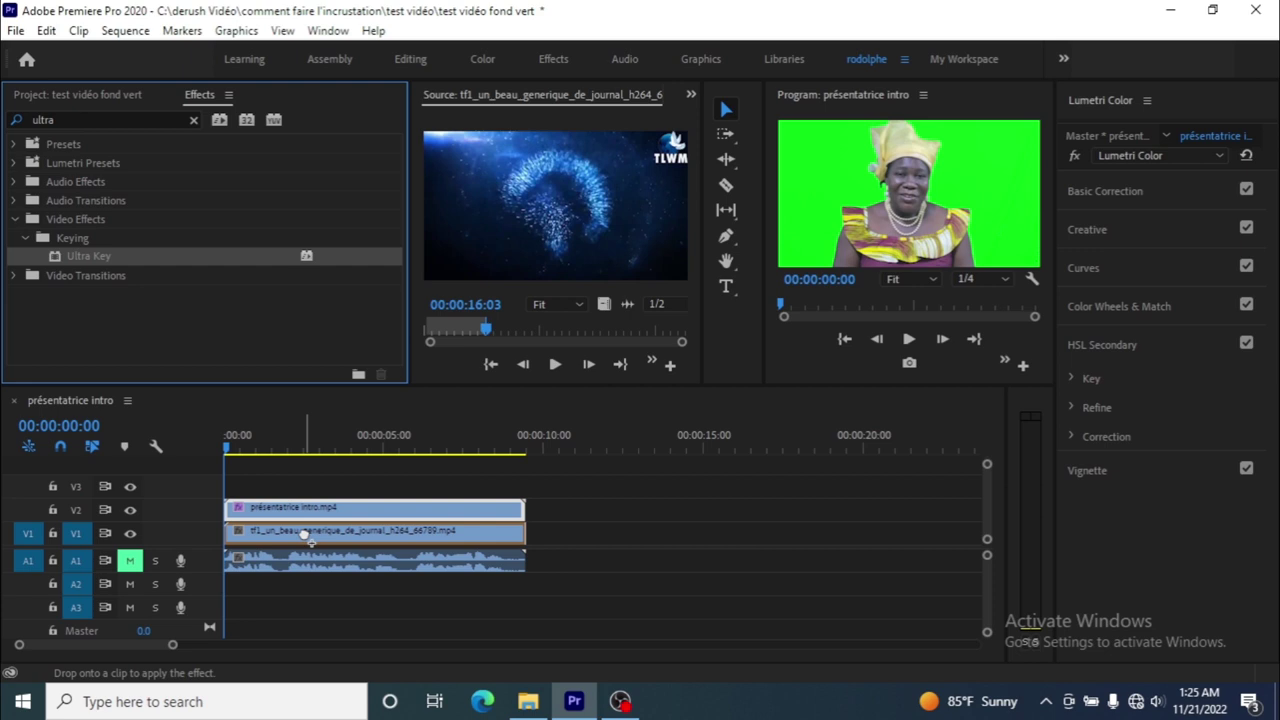
left_click_drag(304, 535, 305, 536)
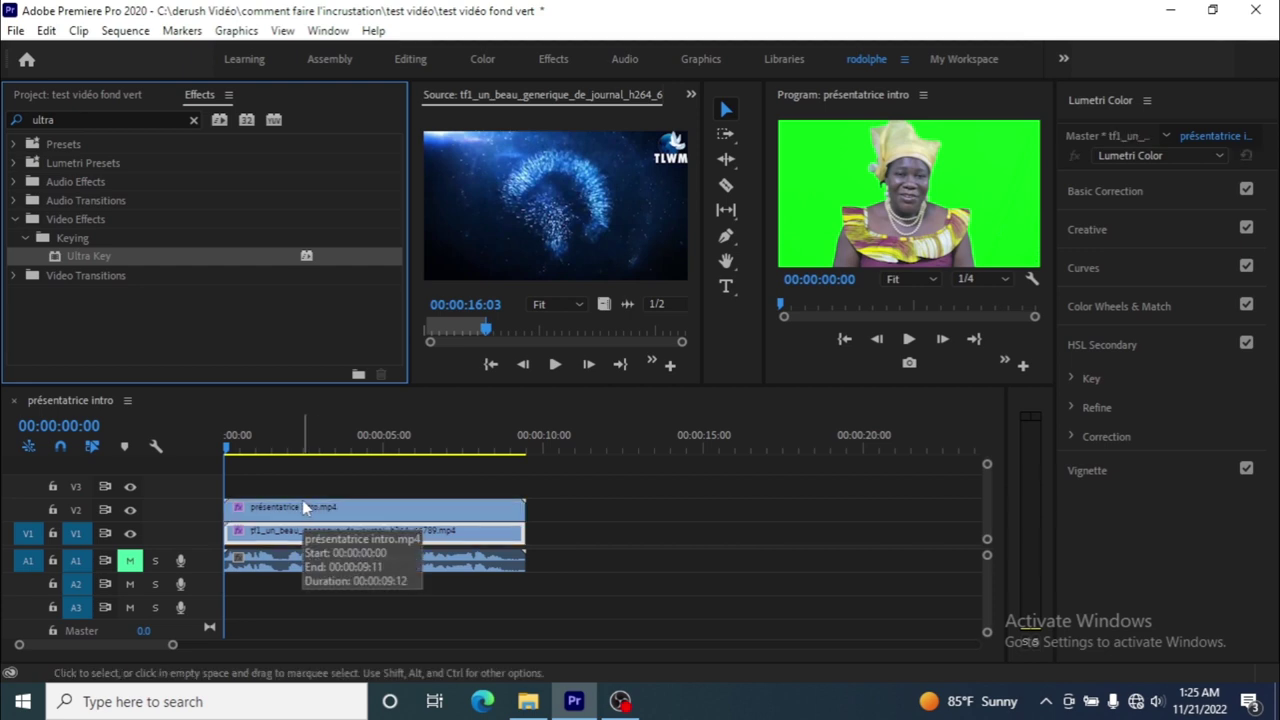
key("ctrl")
left_click_drag(157, 256, 272, 510)
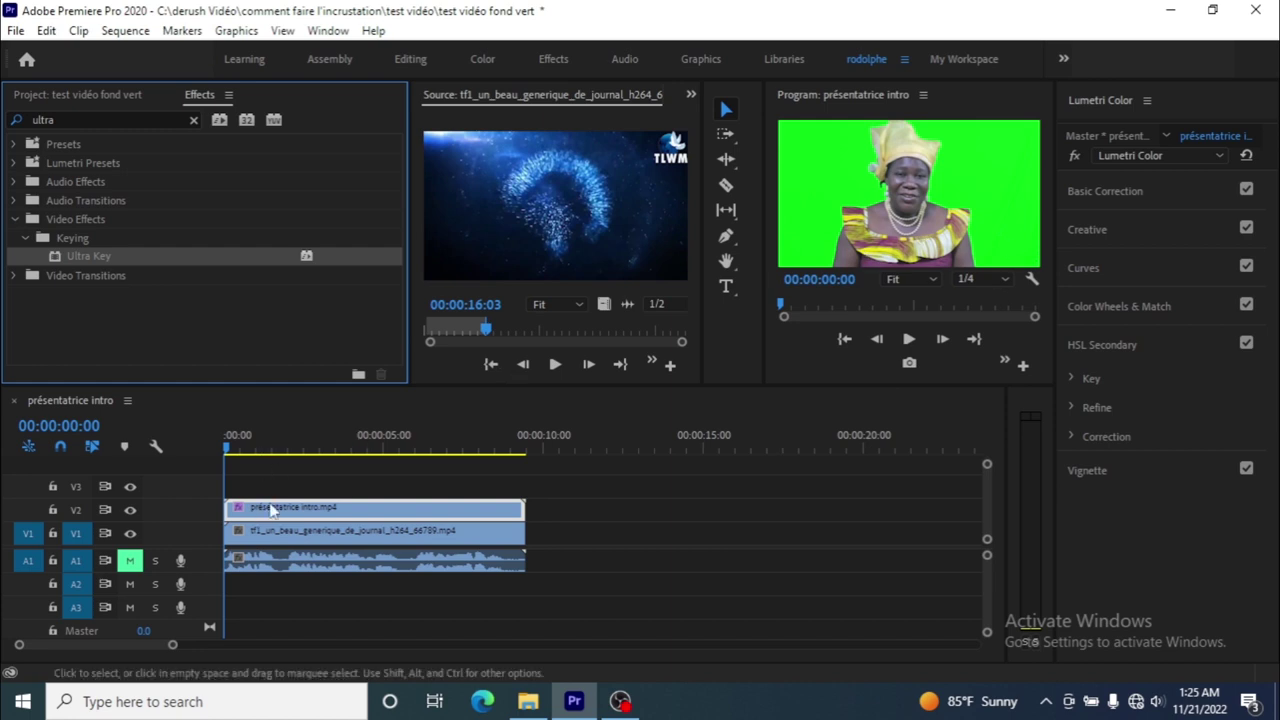
Show the présentatrice clip's Effect Controls with Lumetri Color collapsed and Ultra Key expanded.
left_click(690, 94)
left_click(735, 112)
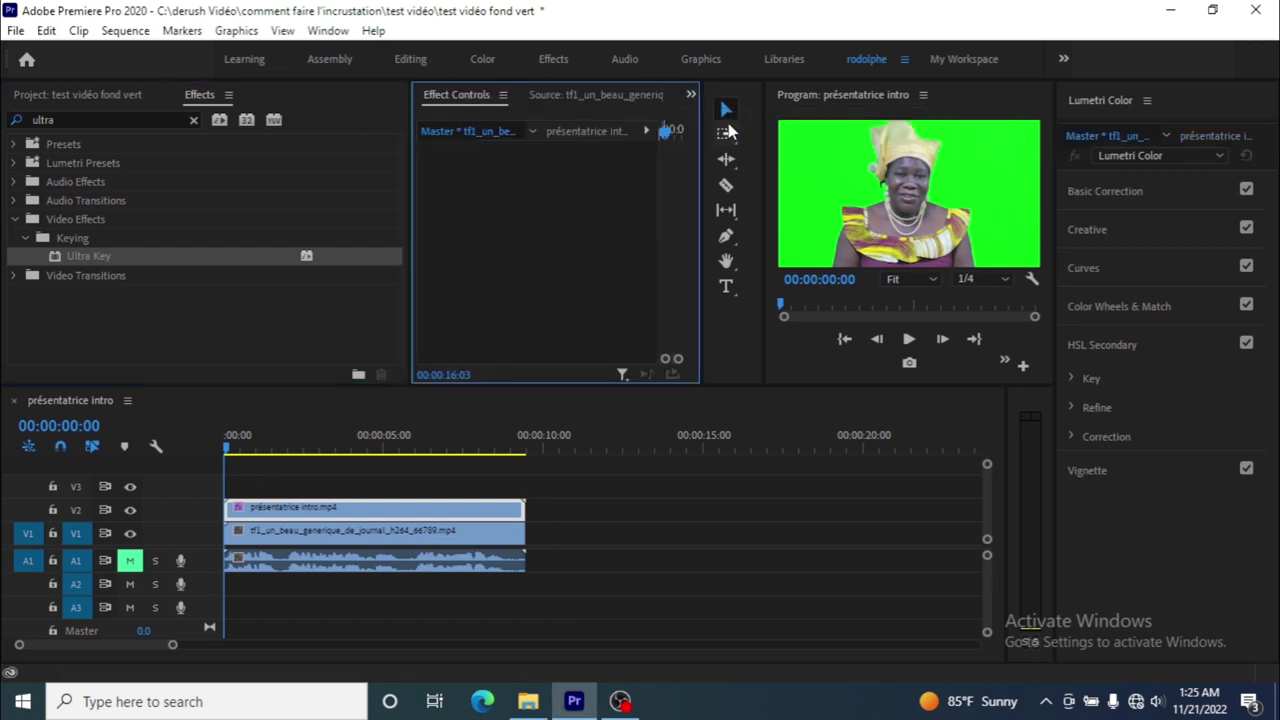
left_click(387, 506)
left_click_drag(690, 190, 675, 300)
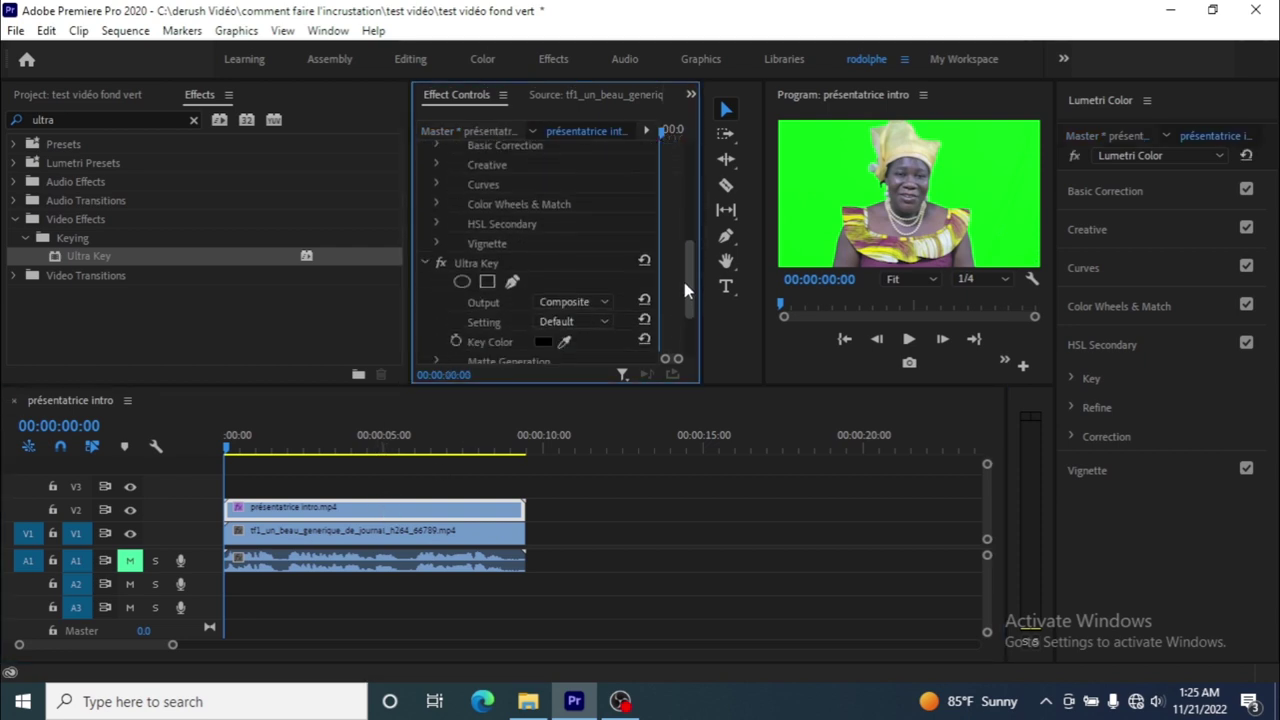
left_click(430, 192)
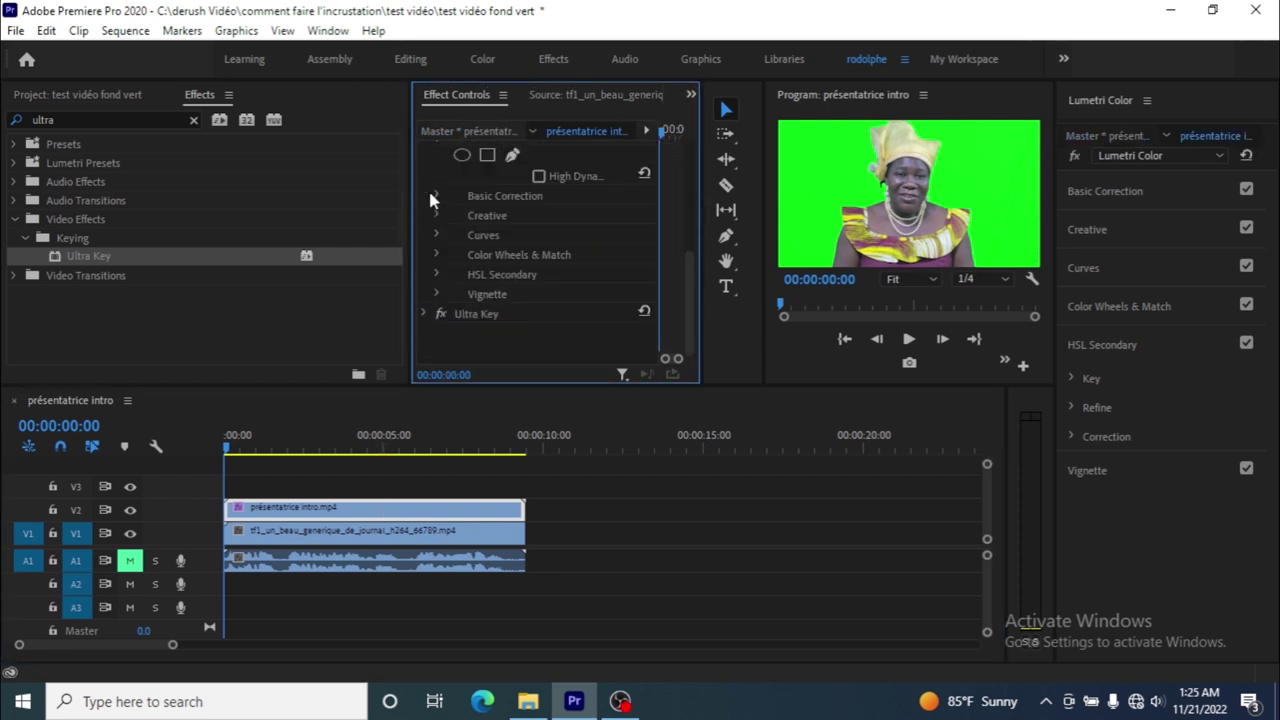
scroll(435, 185, "up", 1)
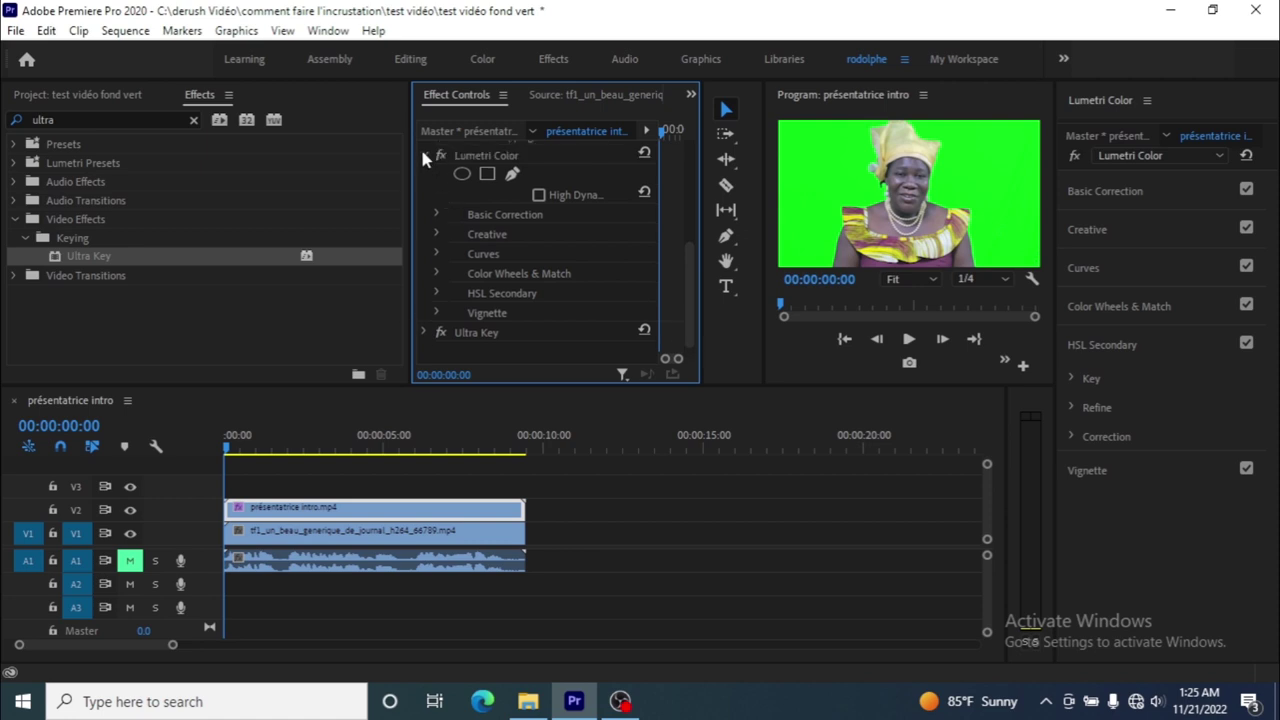
left_click(424, 156)
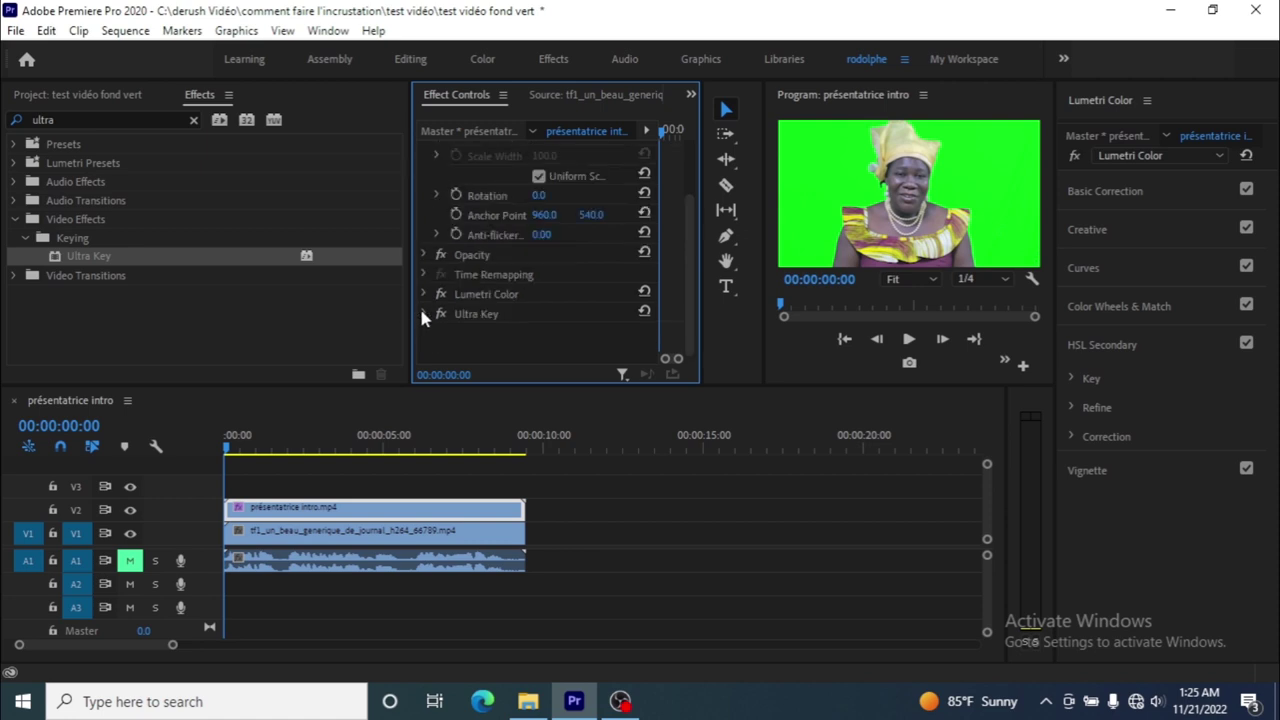
left_click(424, 314)
scroll(690, 228, "down", 5)
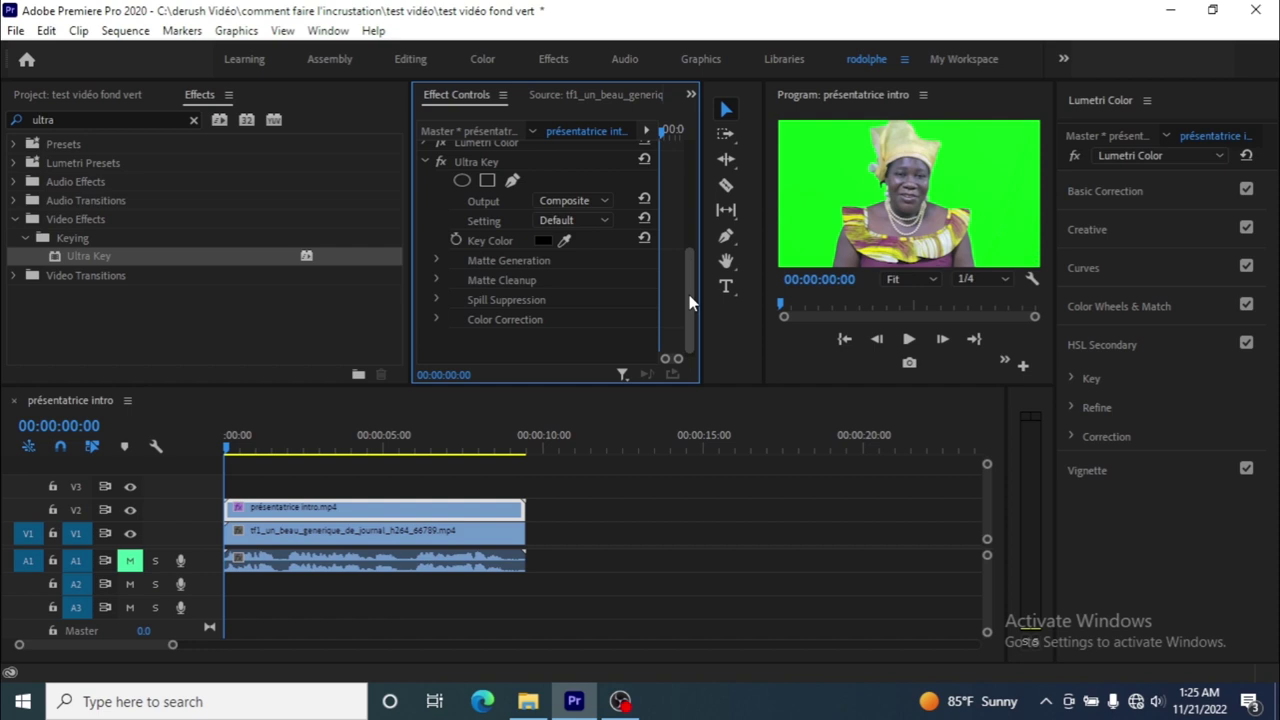
Sample the green backdrop in the Program monitor as Ultra Key's Key Color.
left_click(564, 241)
left_click(813, 165)
left_click(815, 165)
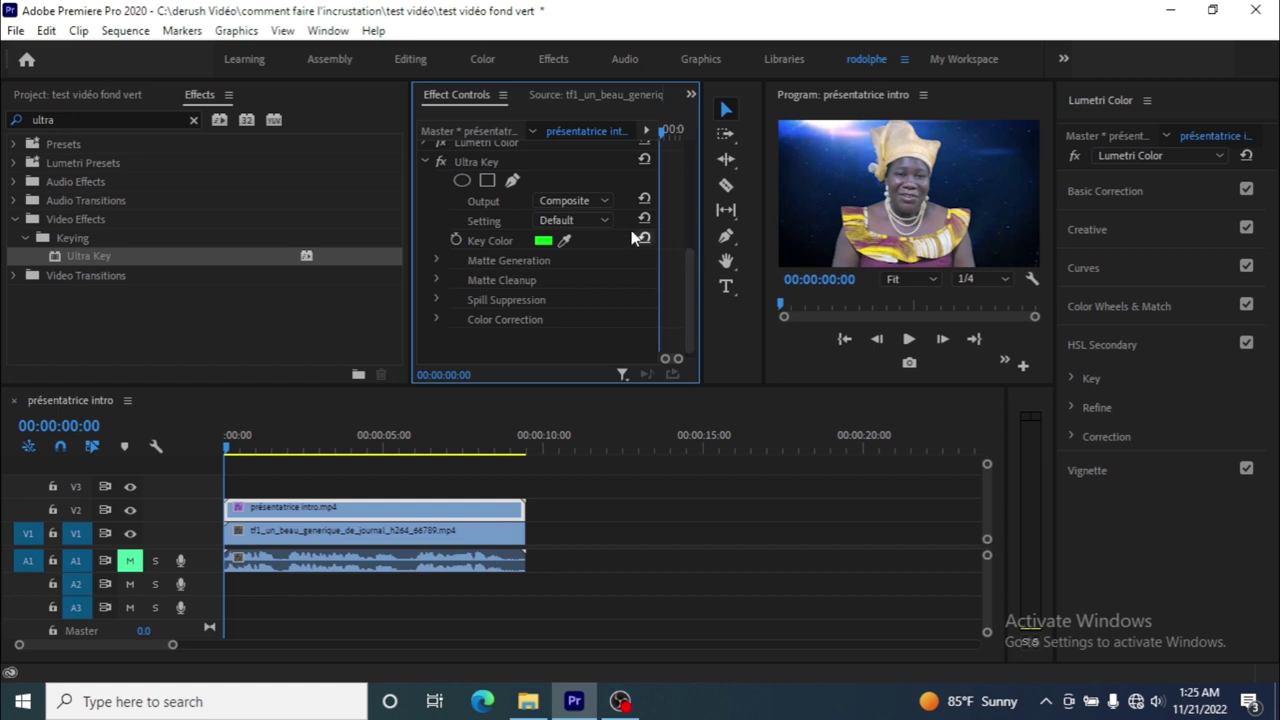
left_click(846, 340)
Play the keyed composite and stop at 00:00:05:12.
key("space")
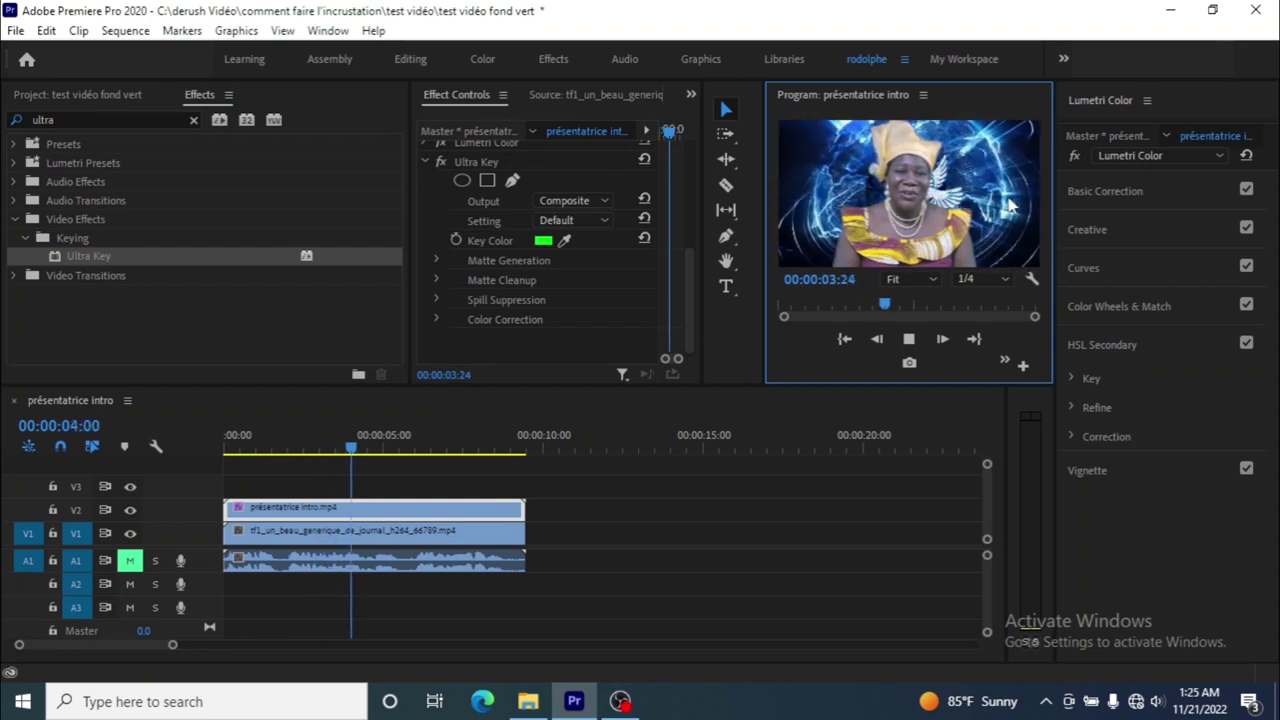
left_click(910, 342)
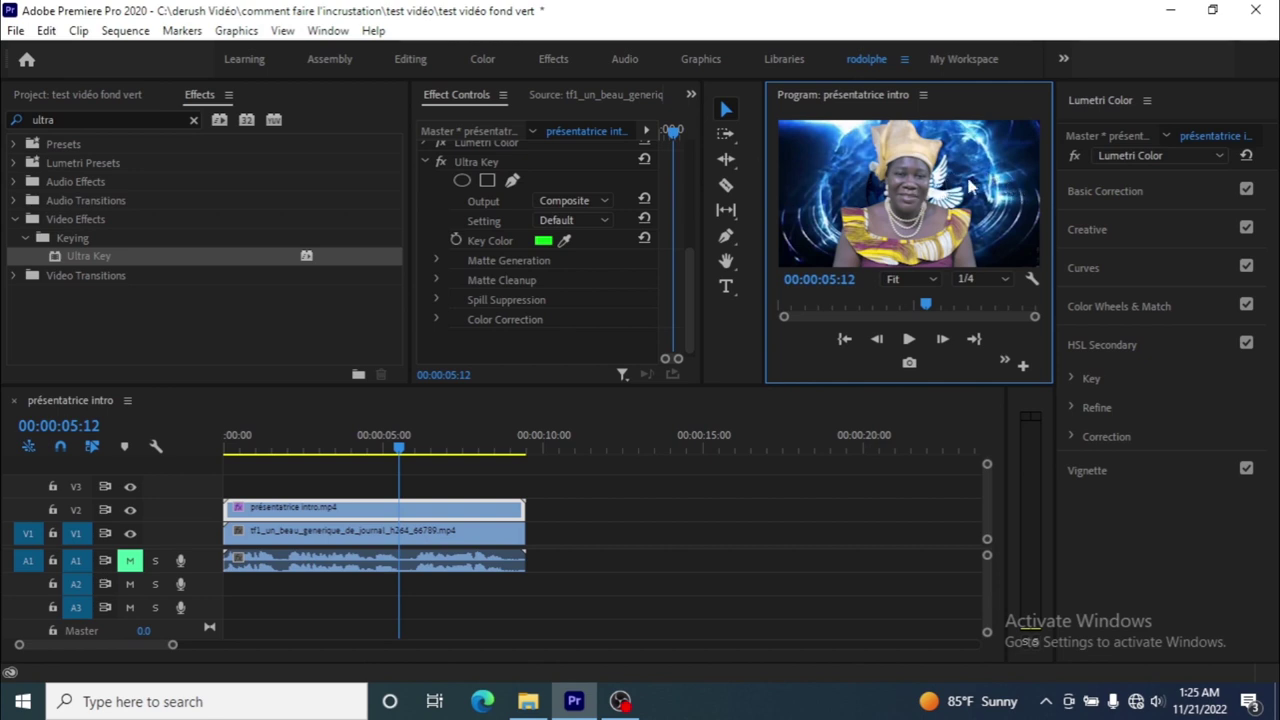
Keep Output on Composite and change Ultra Key's Setting from Default to Aggressive.
left_click(556, 200)
left_click(564, 214)
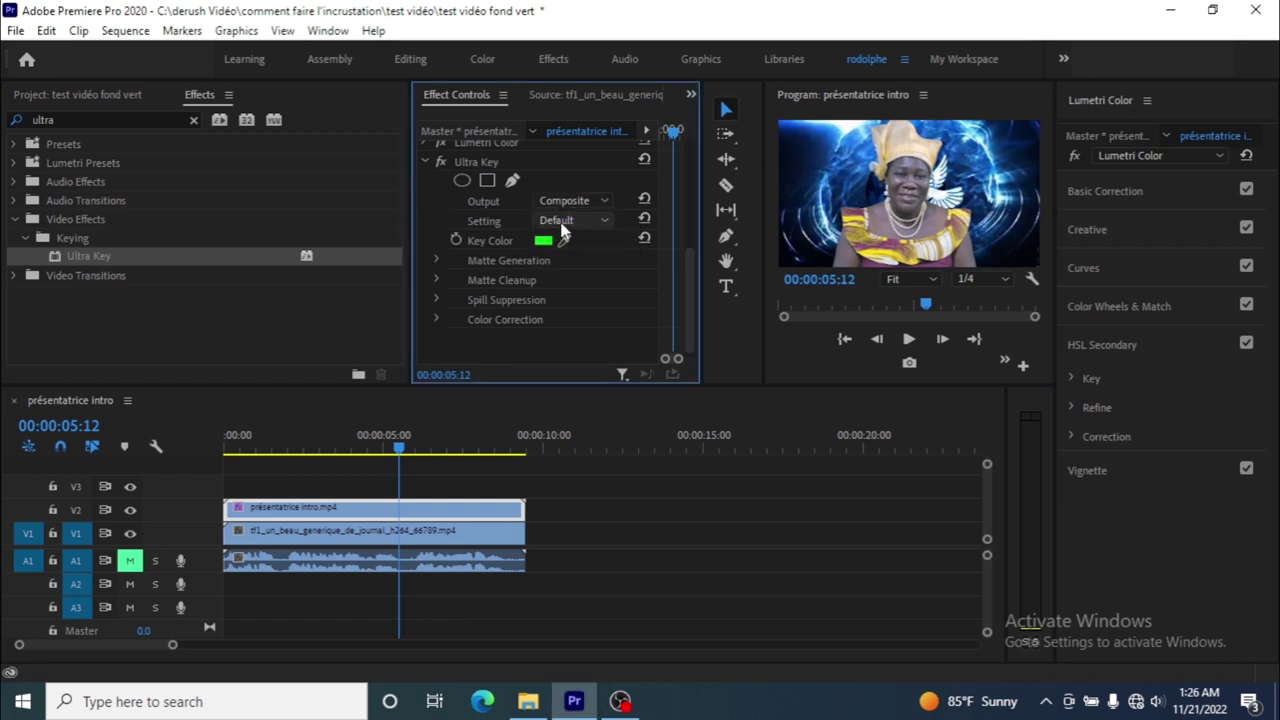
left_click(553, 220)
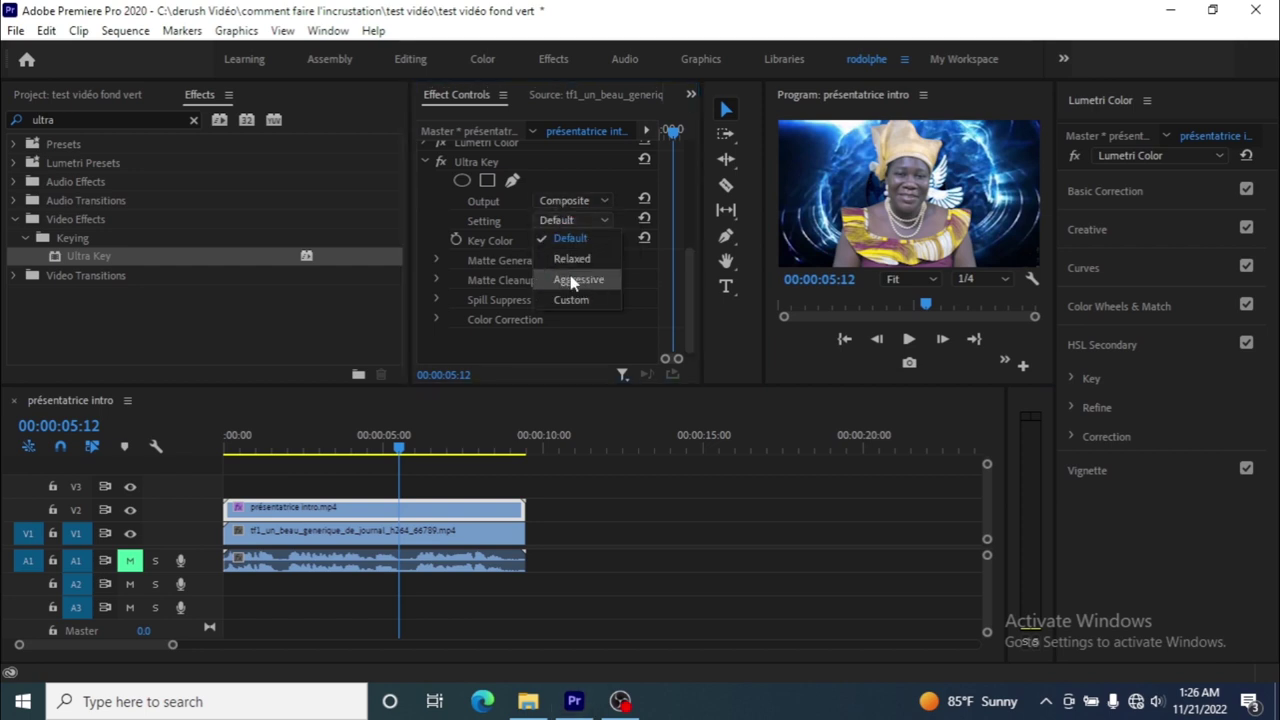
left_click(568, 280)
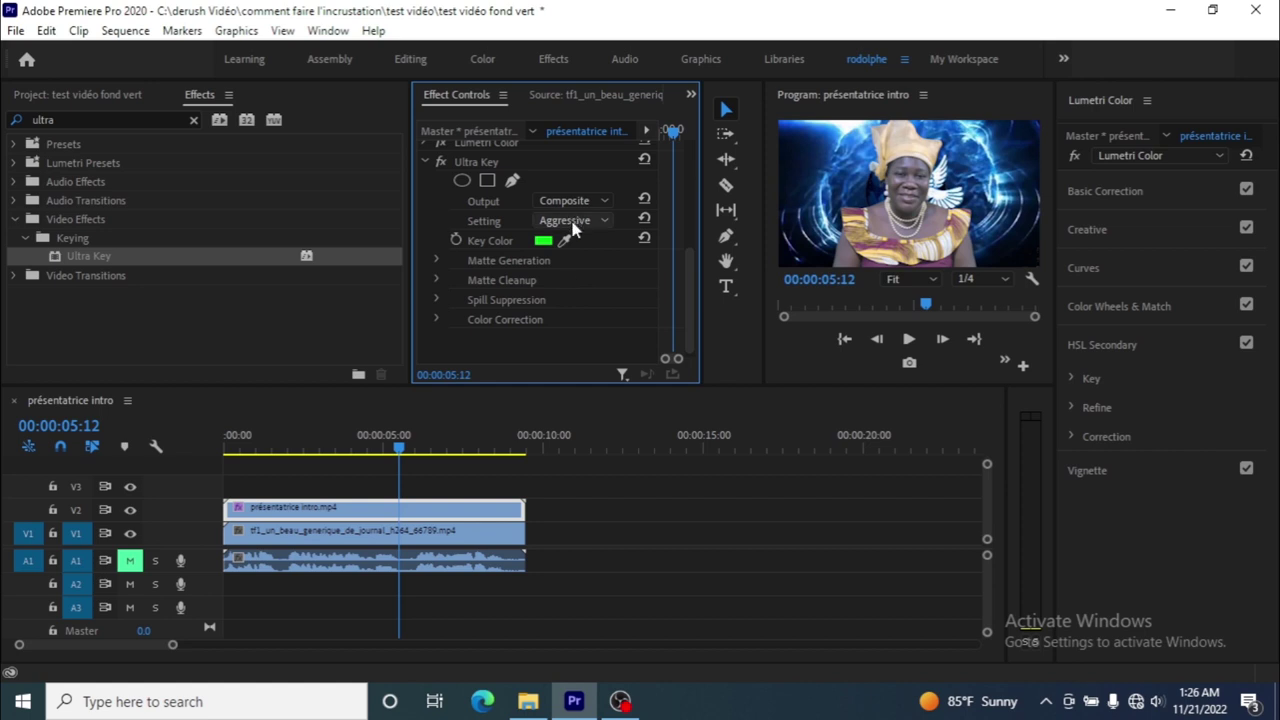
Replay the composite, then stop and return to 00:00:00:00.
left_click(843, 340)
key("space")
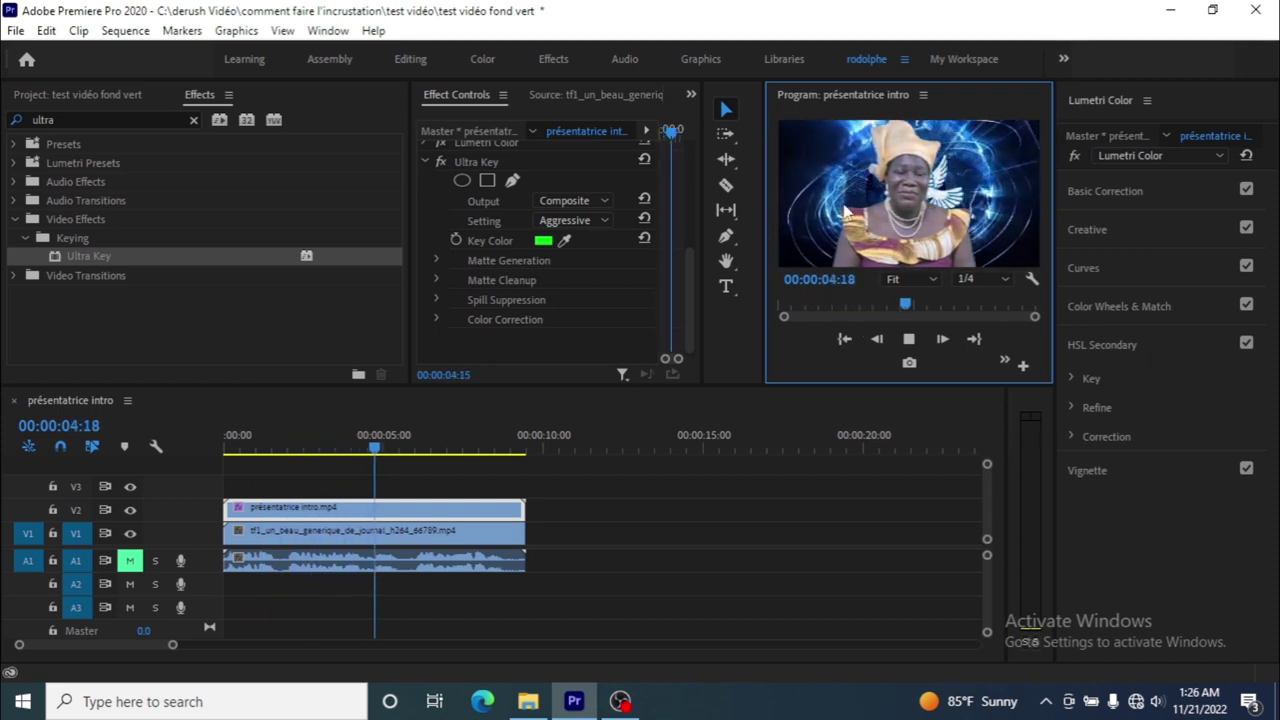
left_click(844, 339)
left_click(908, 339)
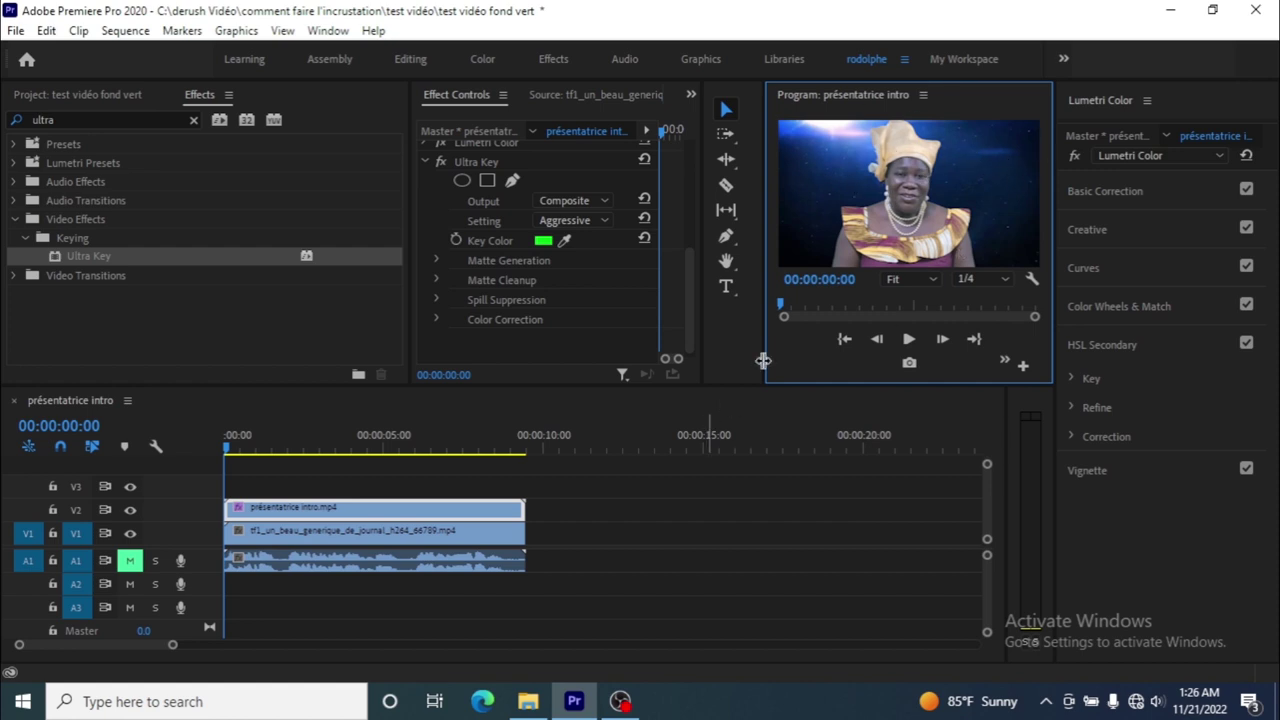
Collapse Ultra Key to reveal Motion at Position 960, 540 and Scale 100.
left_click_drag(685, 292, 696, 297)
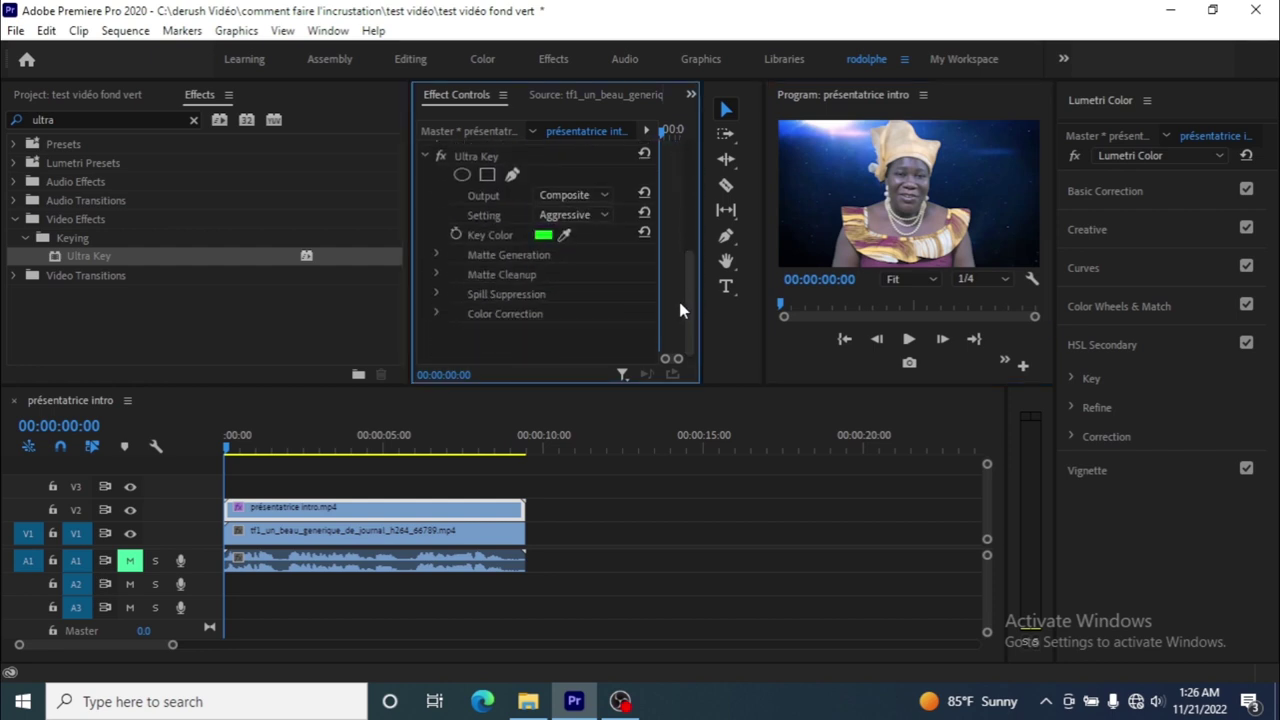
left_click(426, 156)
scroll(430, 258, "up", 2)
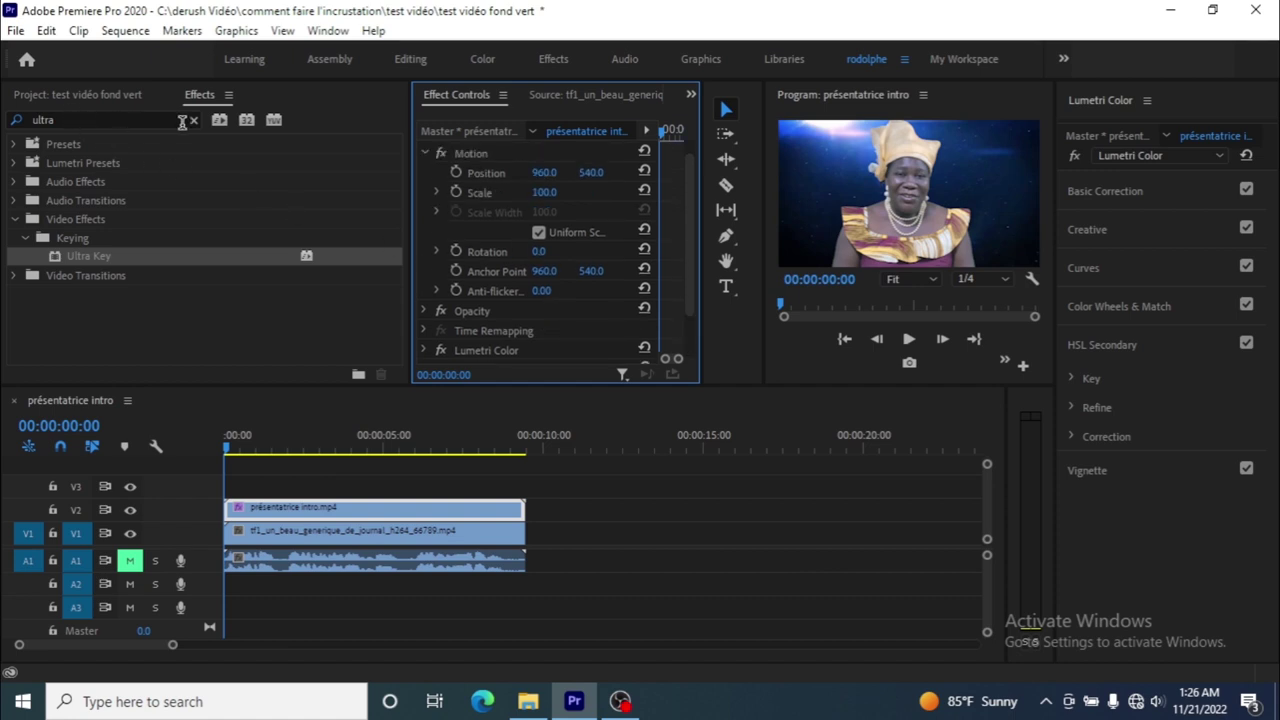